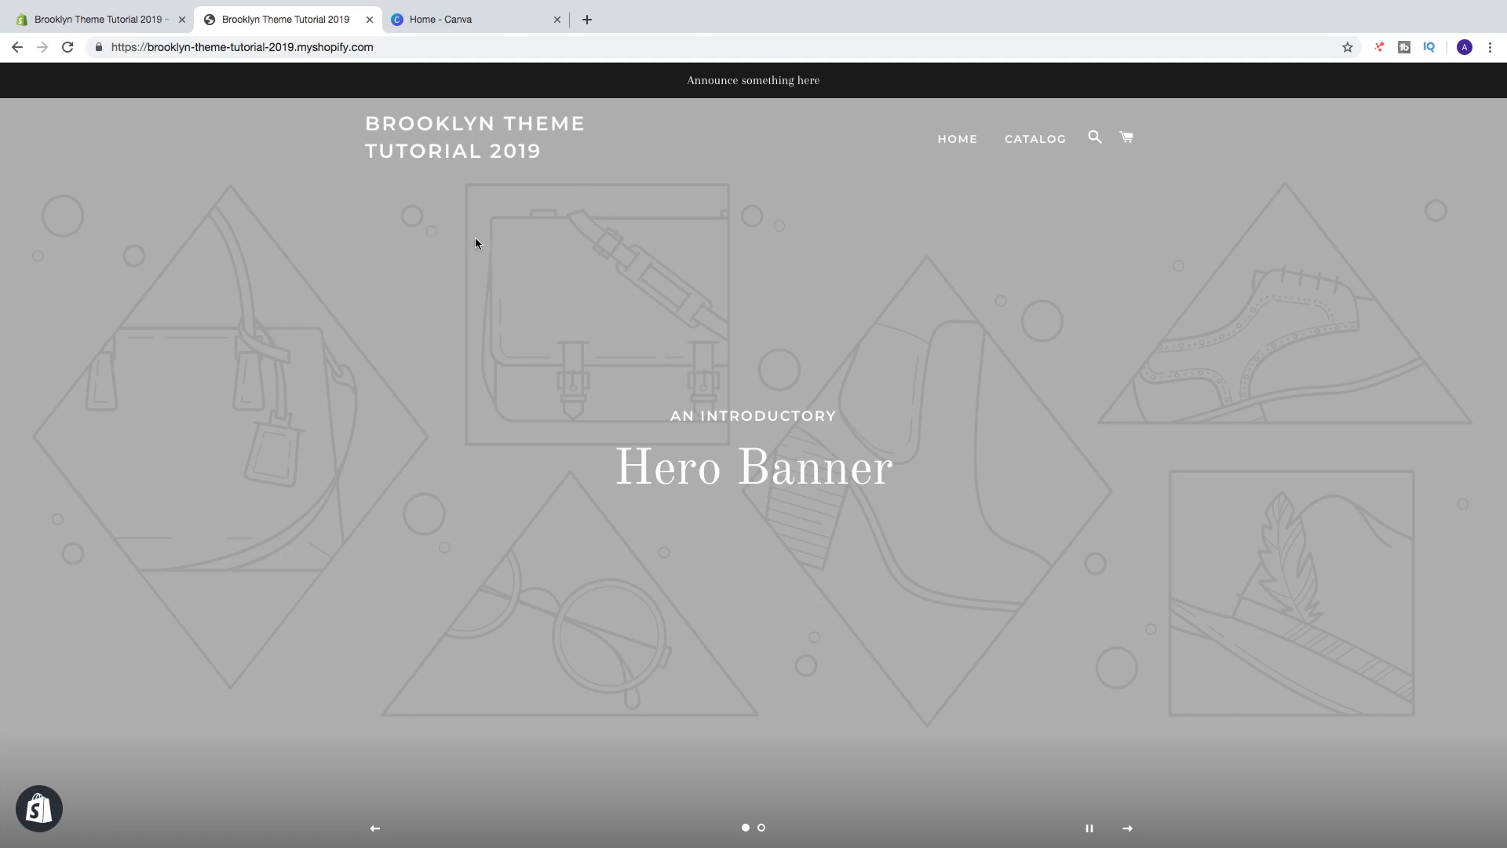
Step: Leave the storefront for the admin and open the Brooklyn theme's Customize editor from Online Store
left_click(1027, 140)
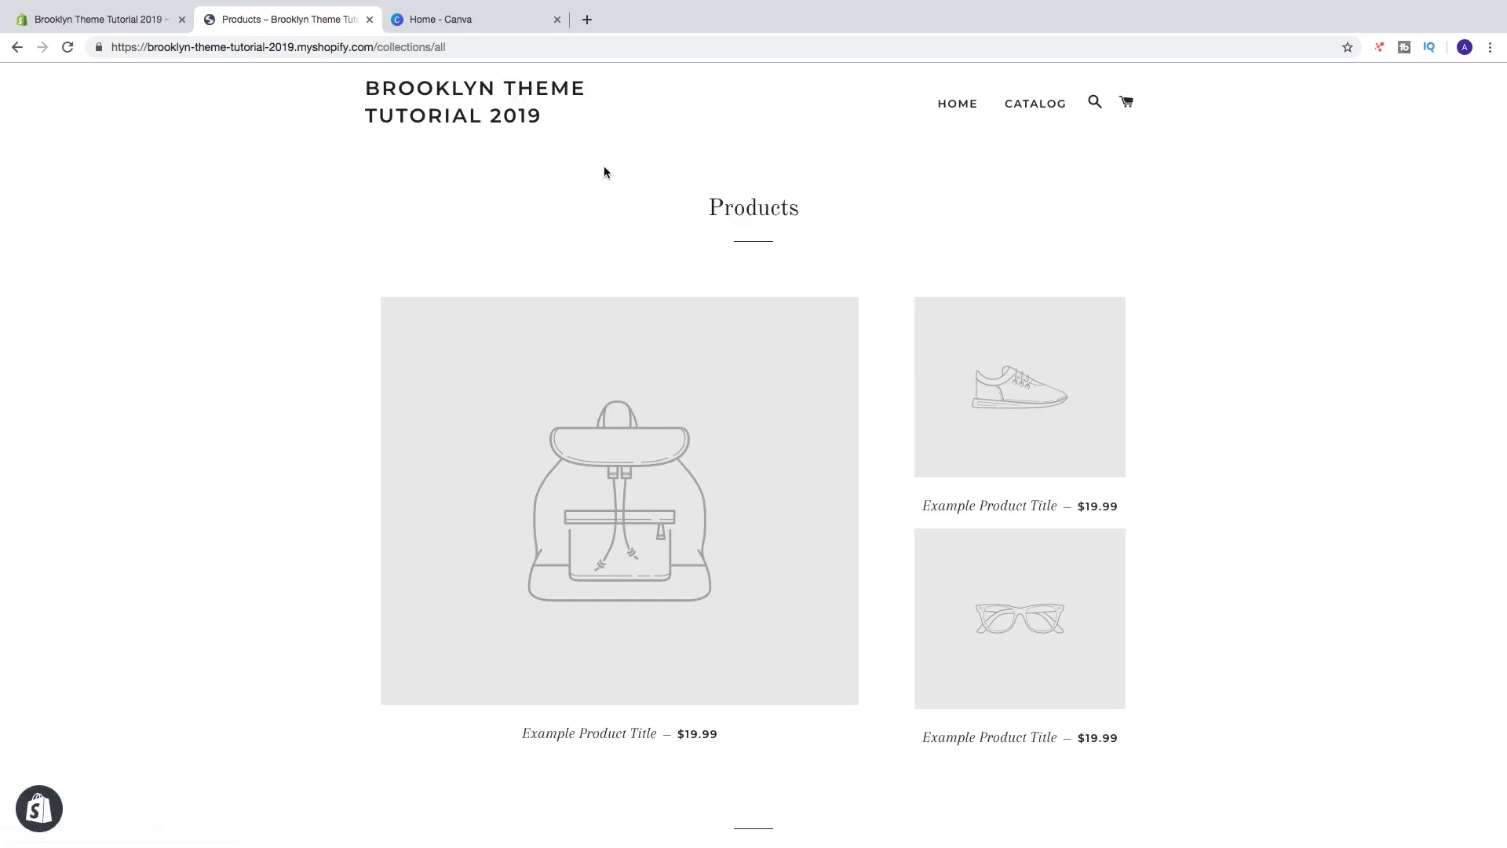
key("super+bracketleft")
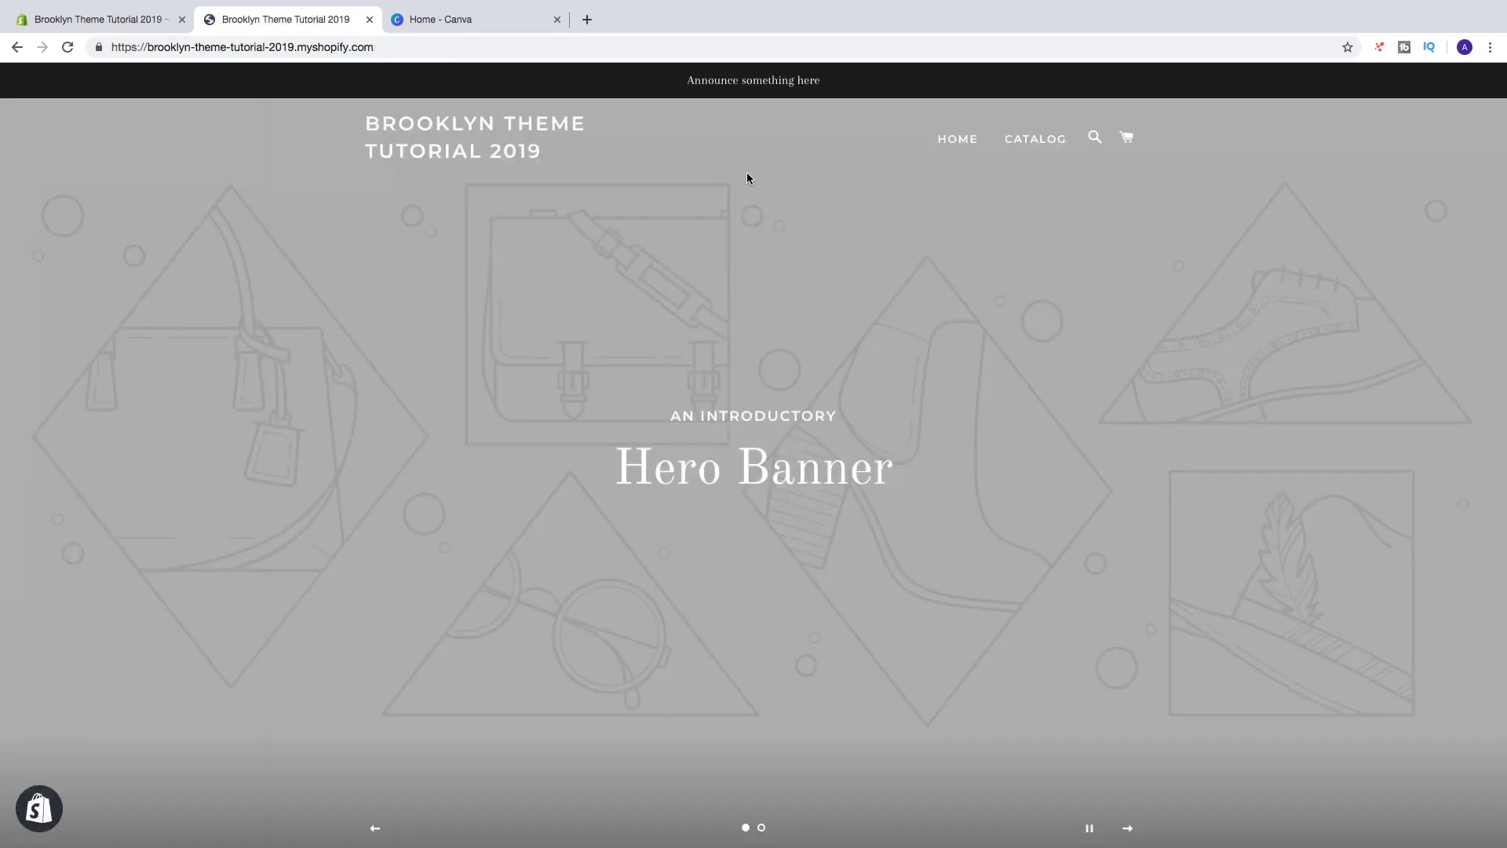
left_click(102, 22)
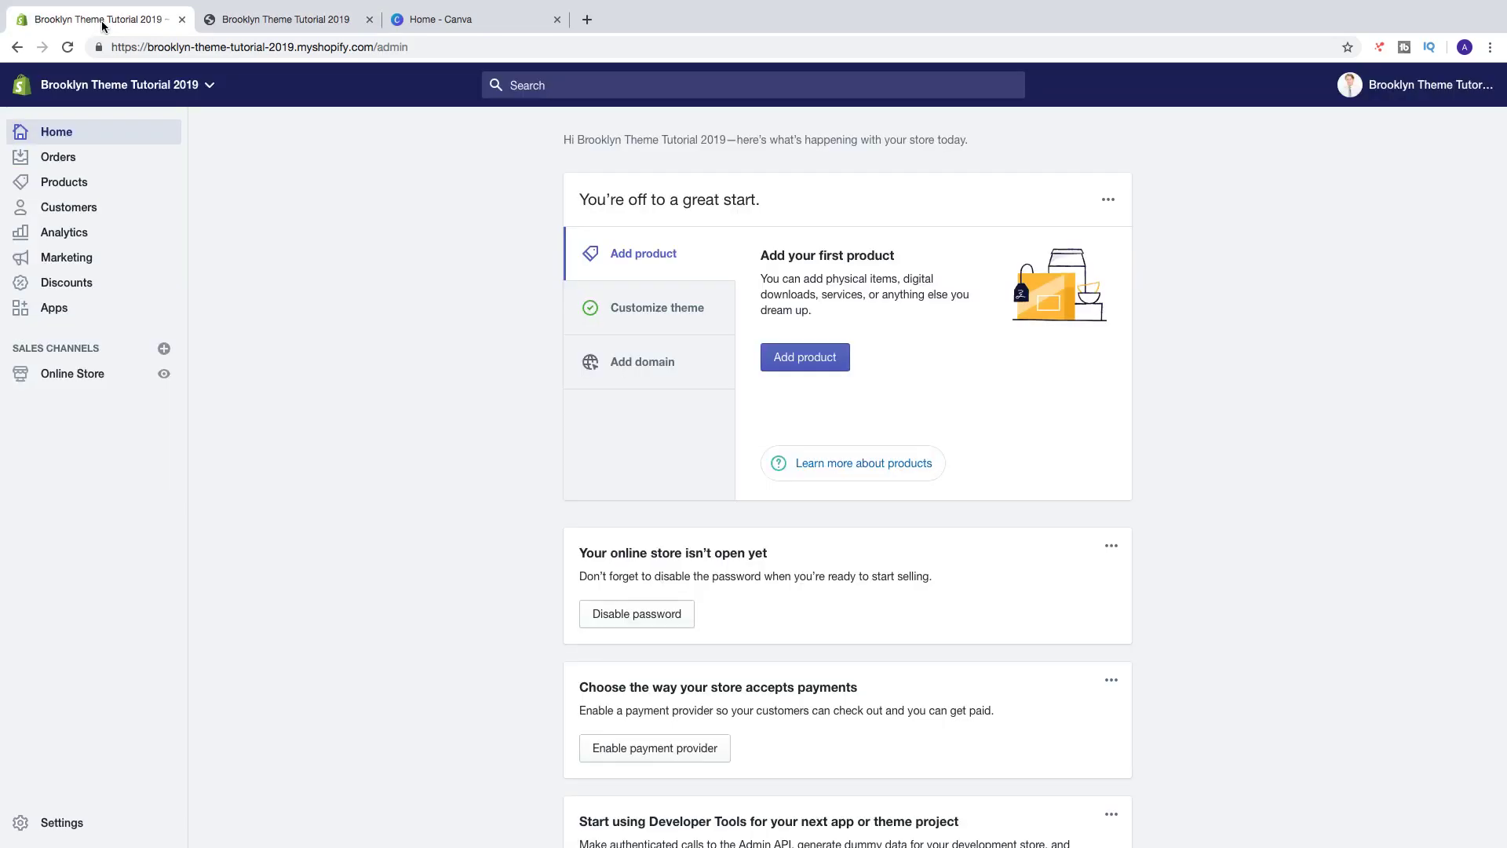
left_click(75, 376)
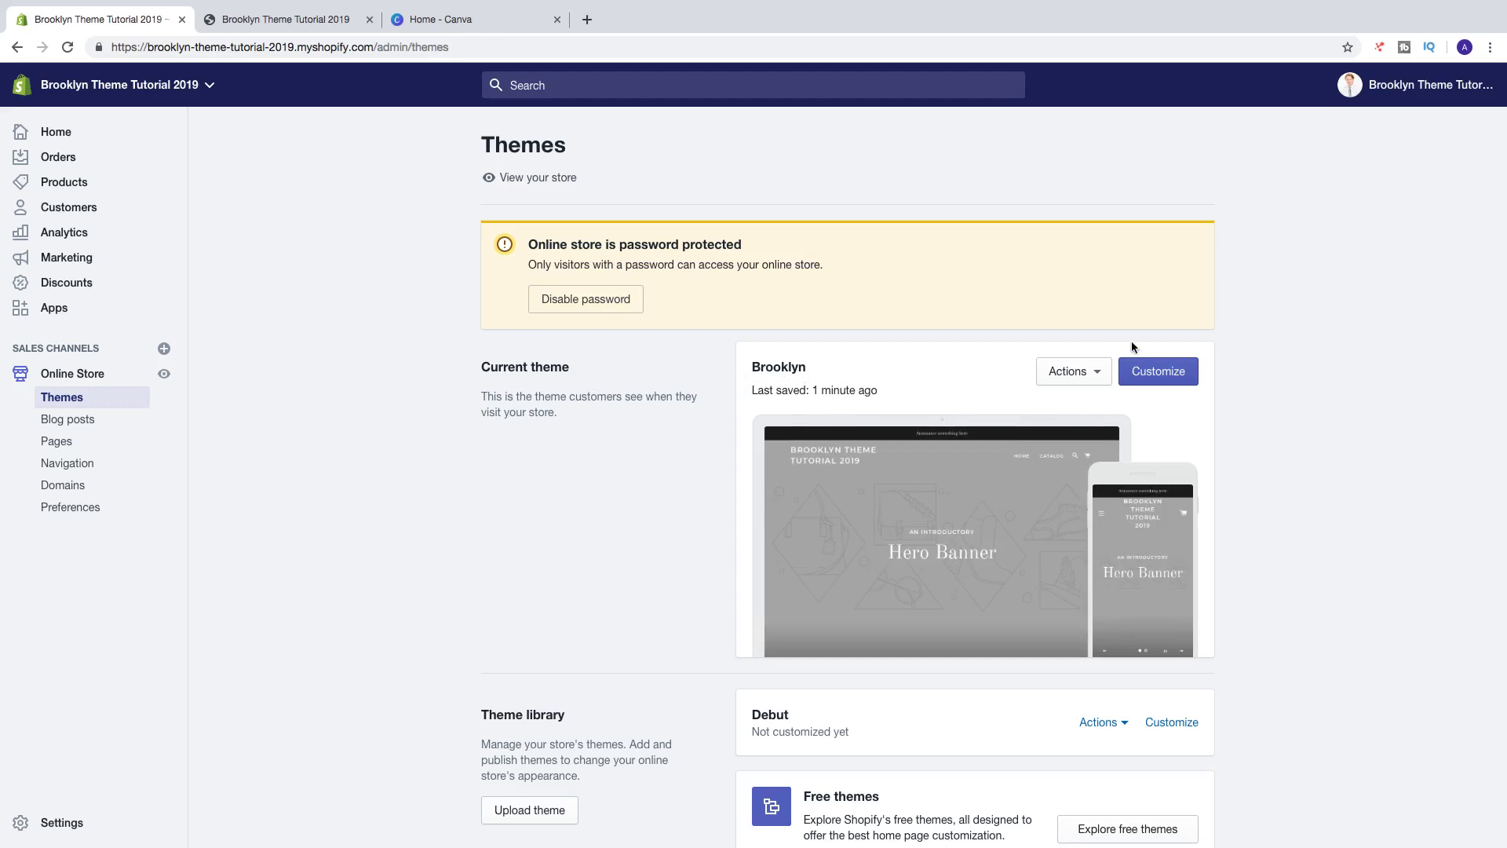
left_click(1162, 377)
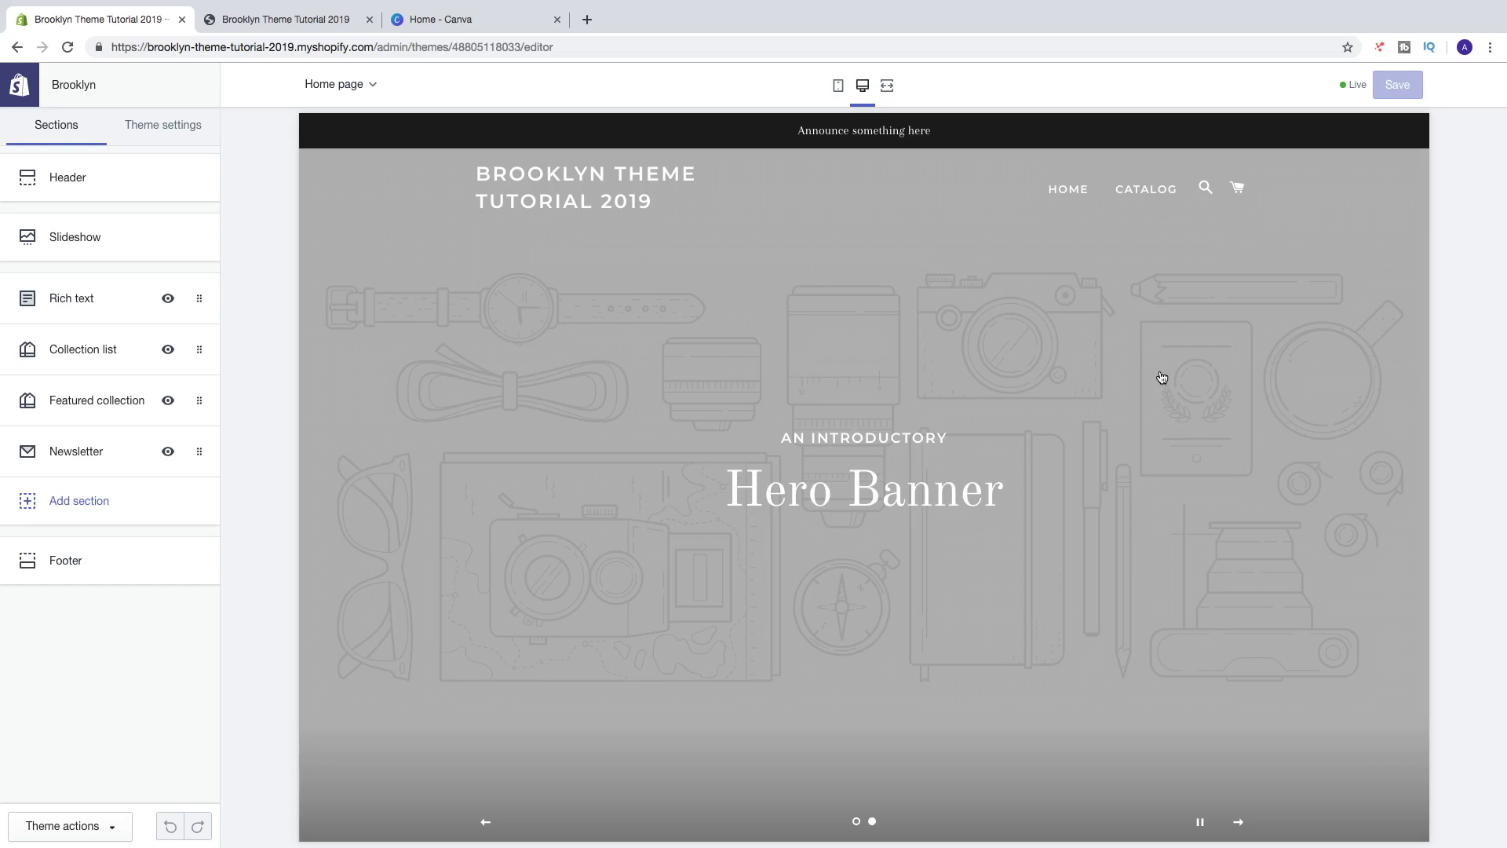
Step: Show the Header section settings while previewing the CATALOG Products collection page
left_click(114, 185)
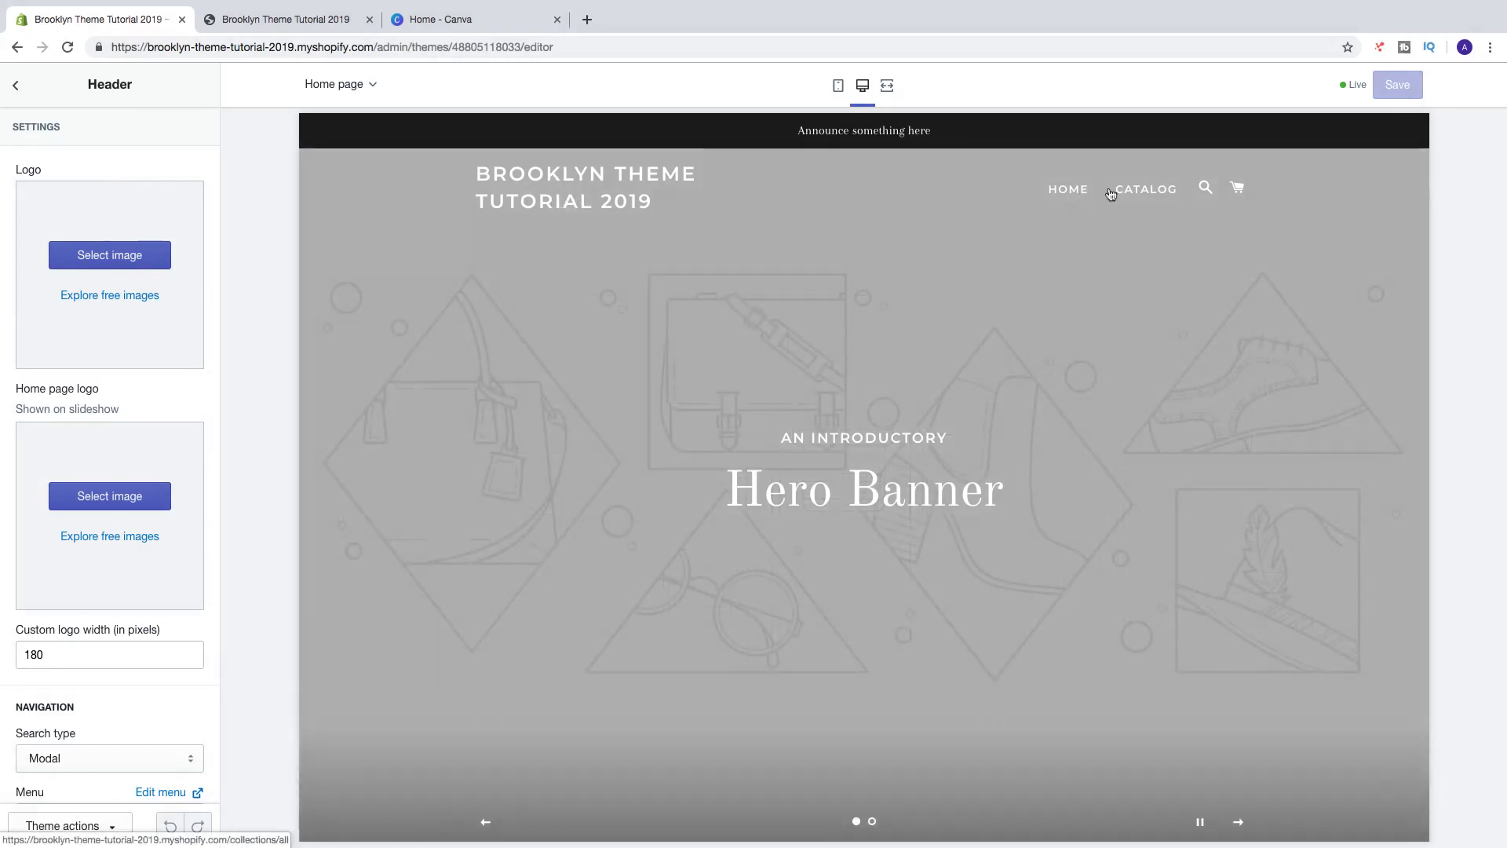
left_click(1152, 193)
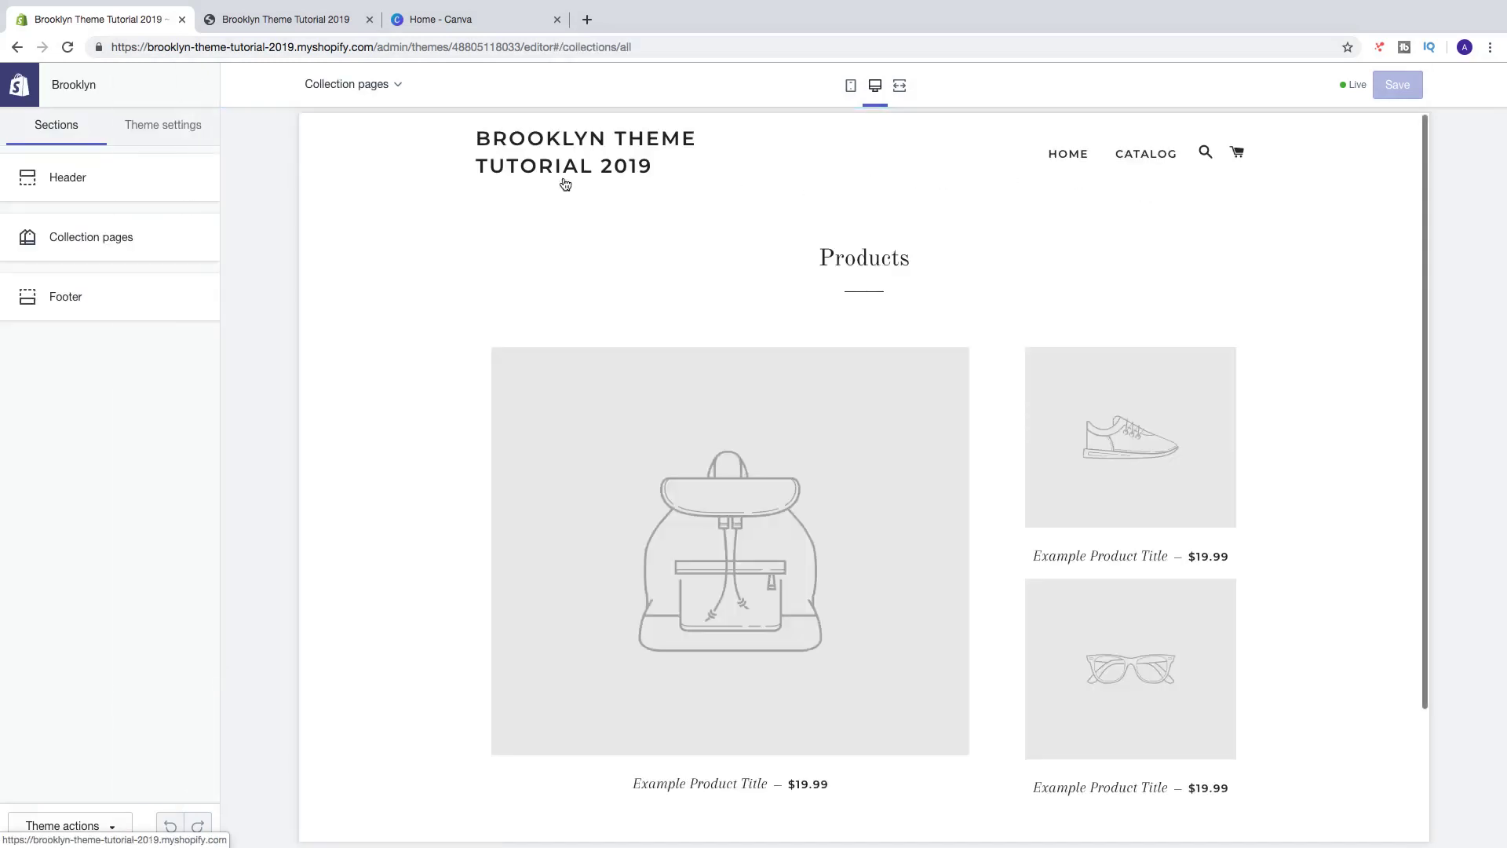
left_click(149, 185)
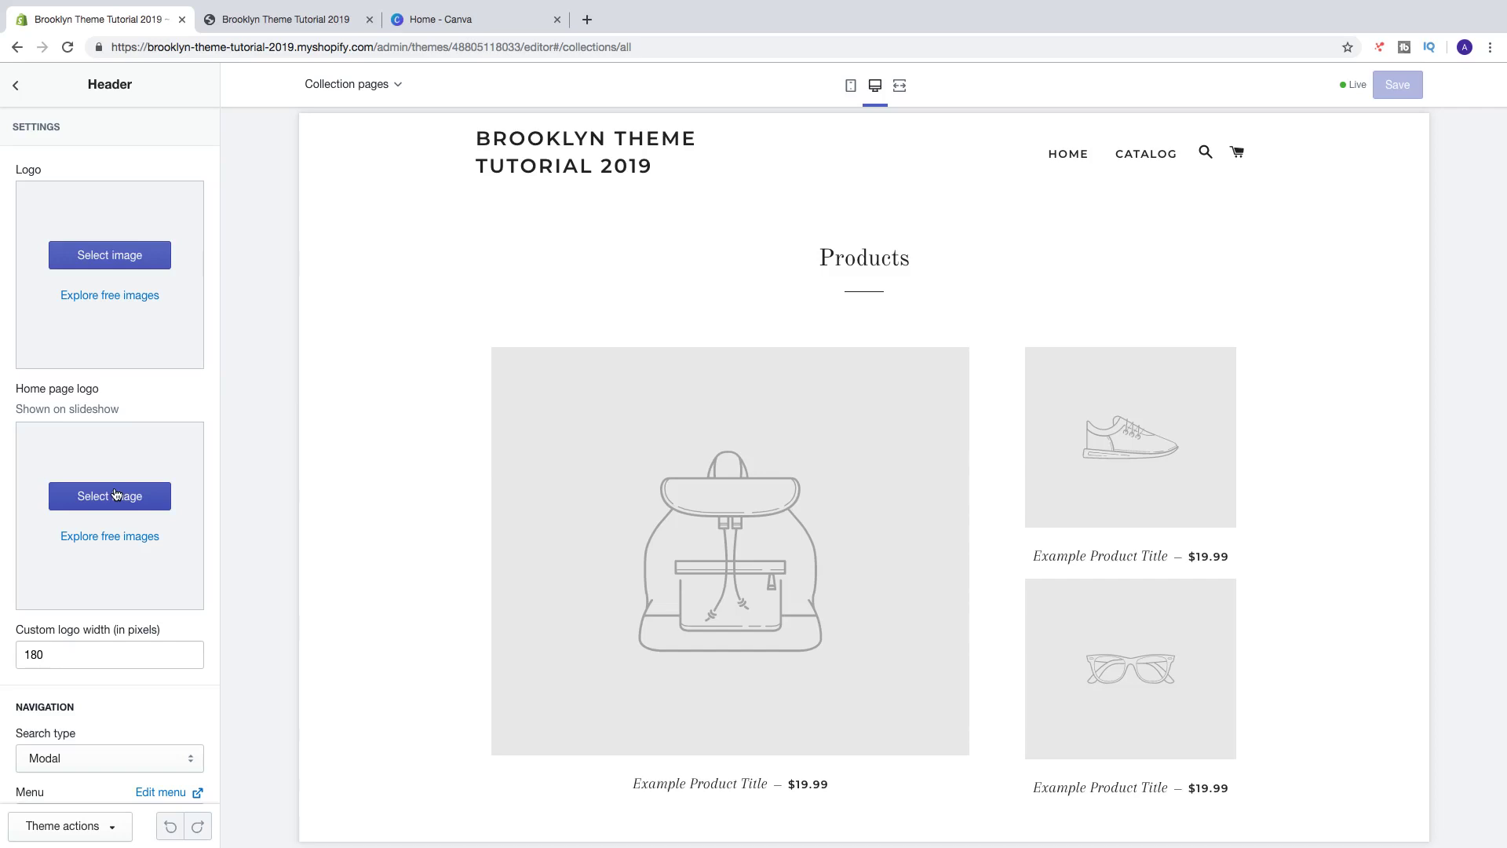
Step: Upload Brooklyn-logo.png from the computer into the image library for the header Logo
left_click(109, 263)
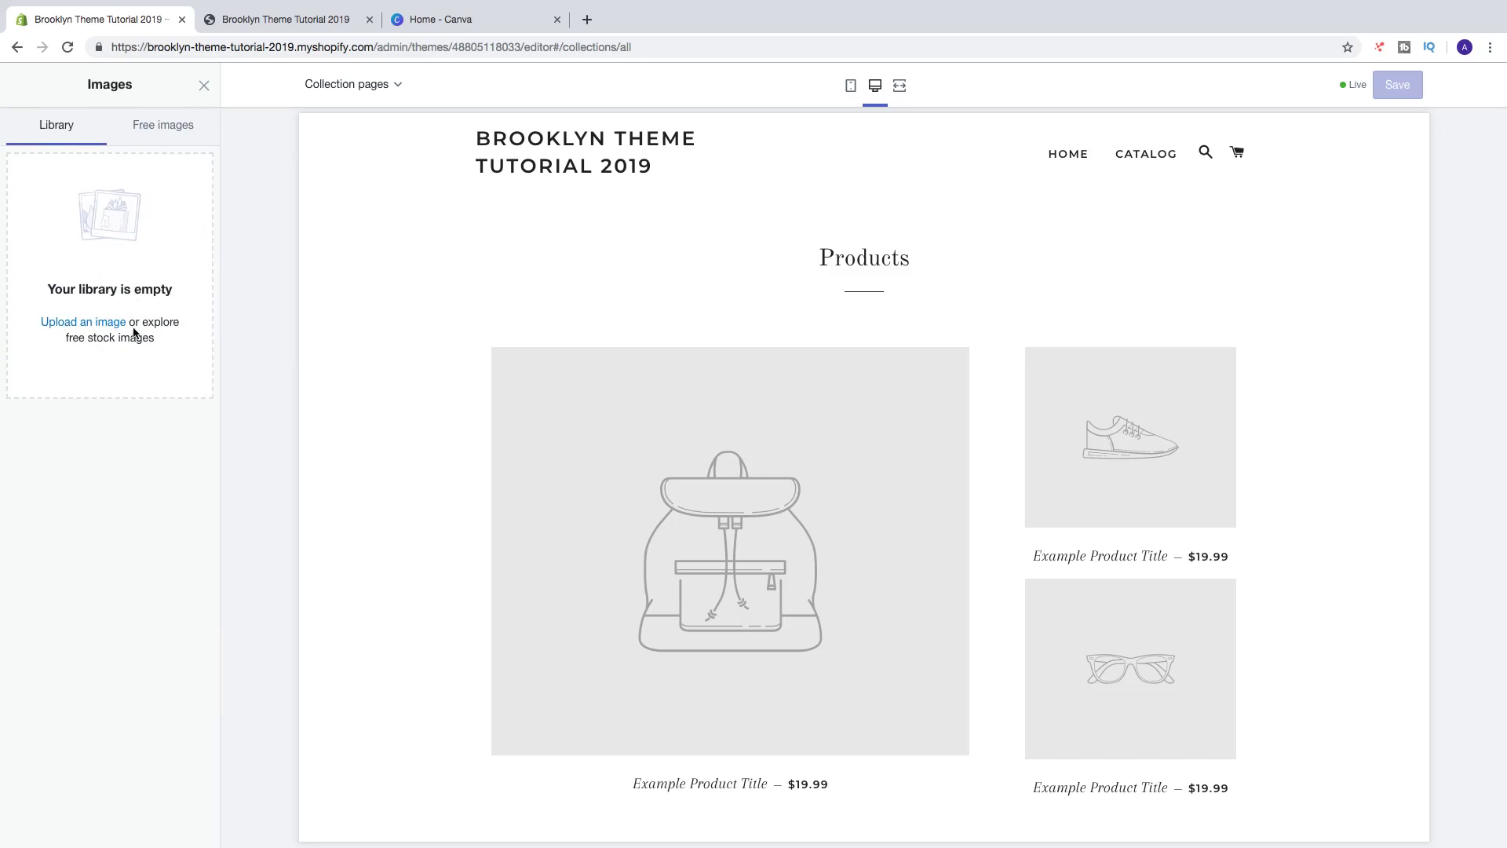
left_click(157, 127)
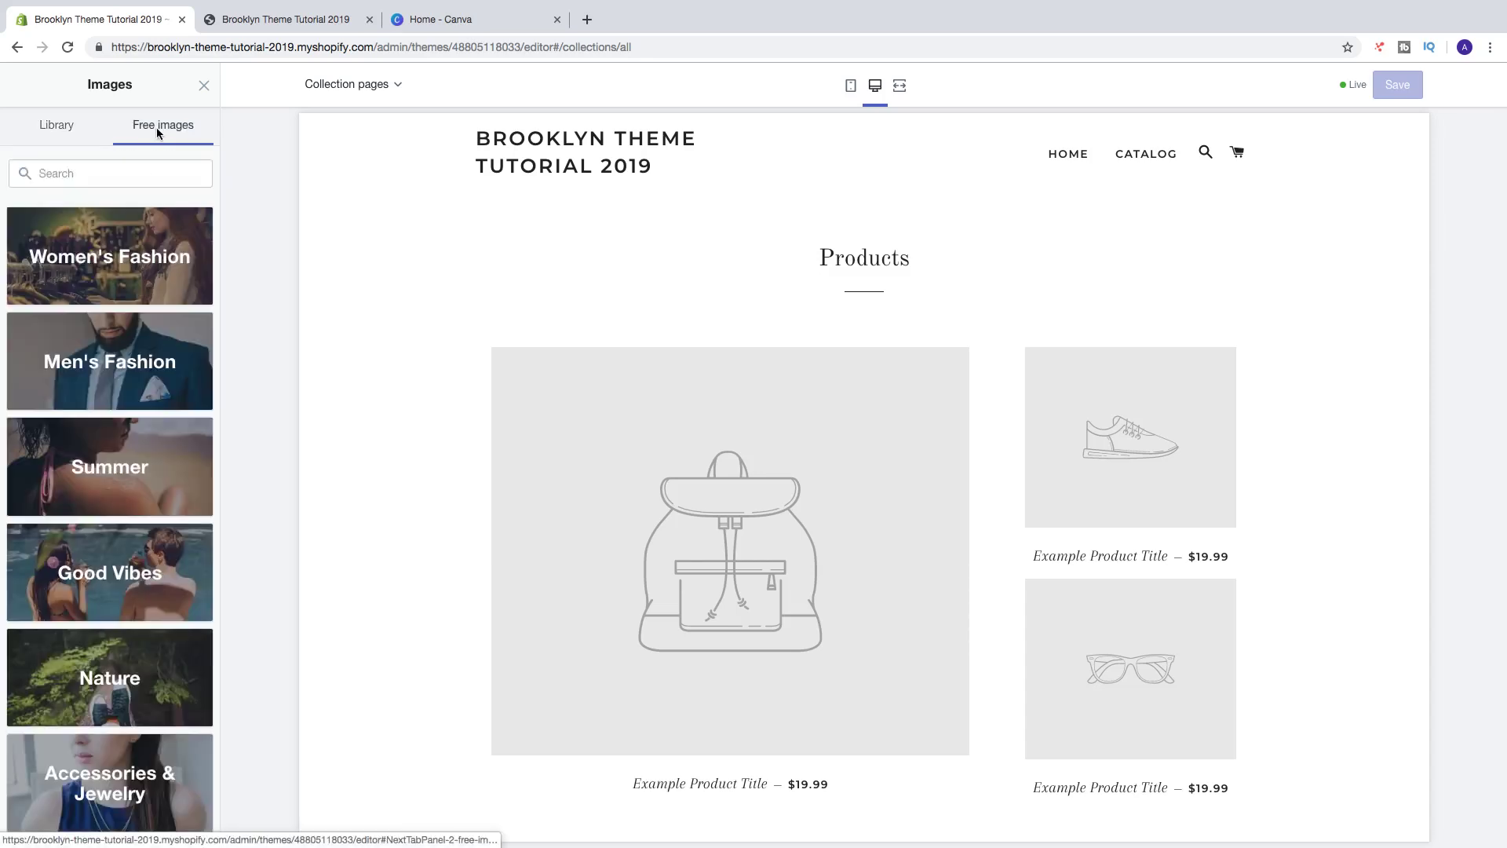
scroll(127, 312, "down", 2)
scroll(128, 312, "down", 5)
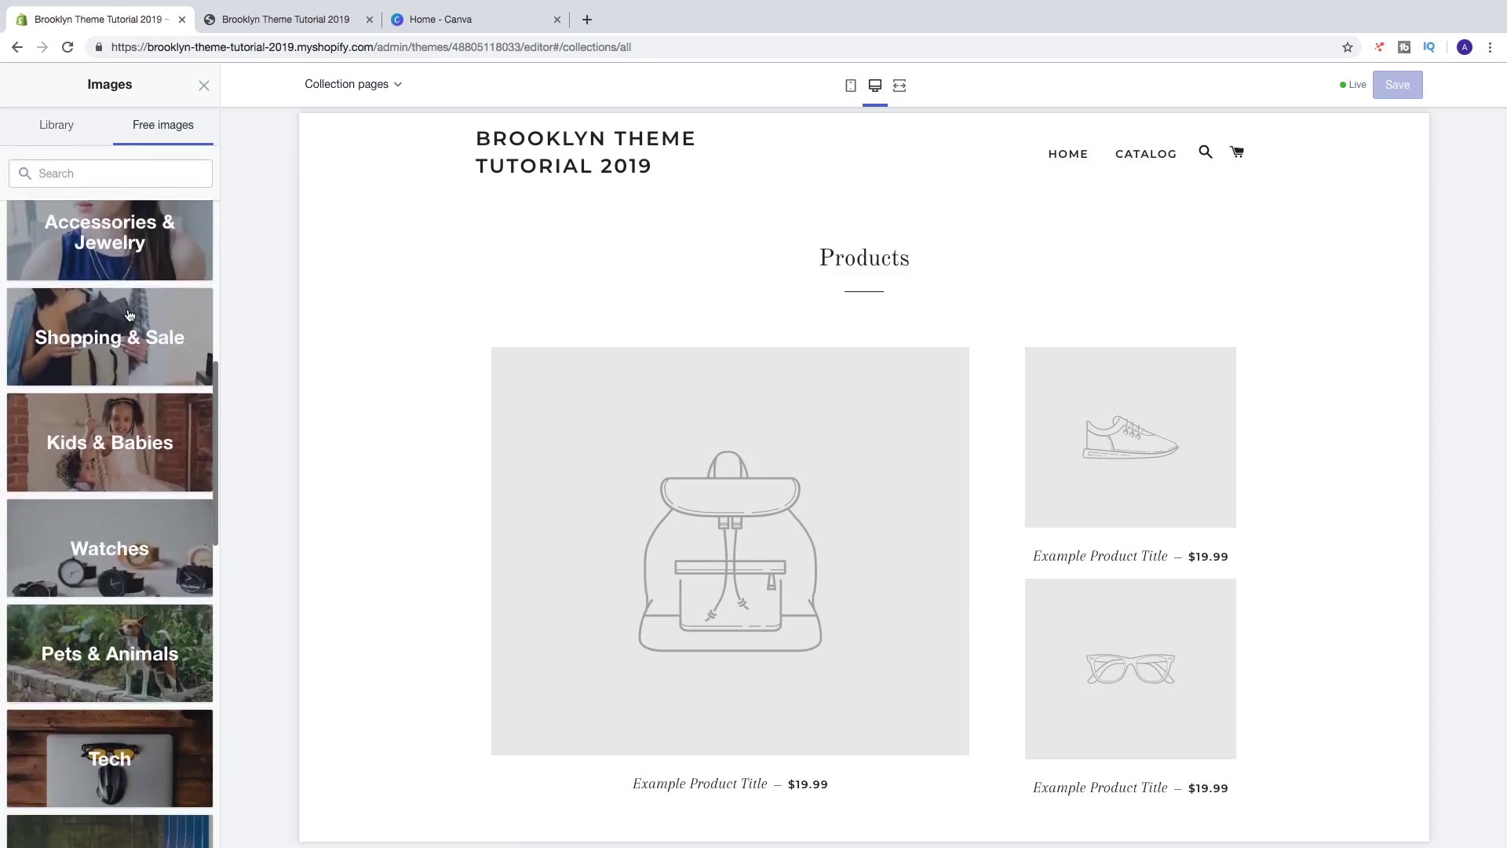
scroll(130, 314, "up", 7)
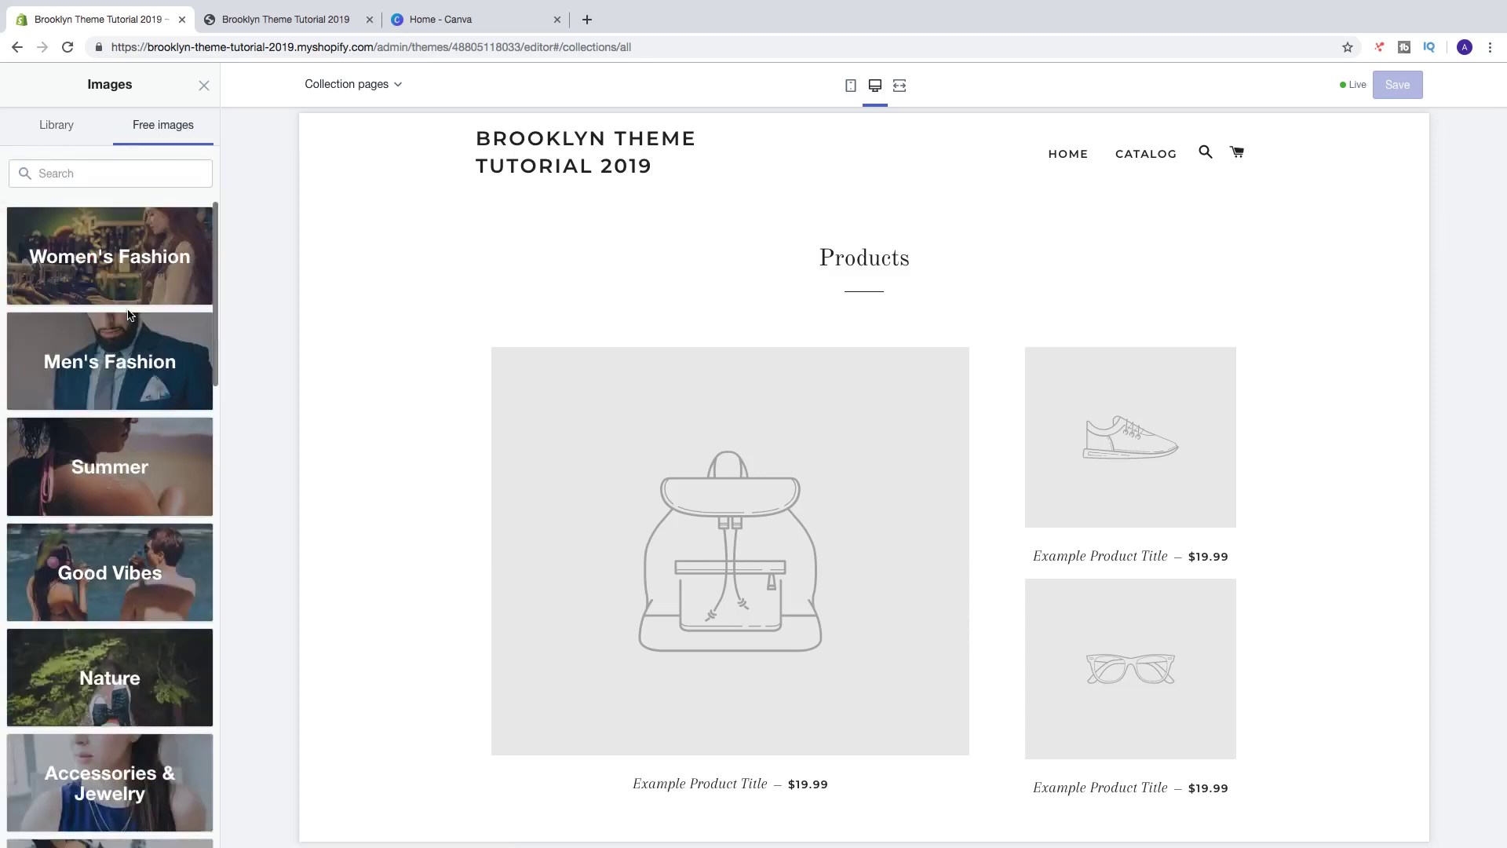
left_click(61, 128)
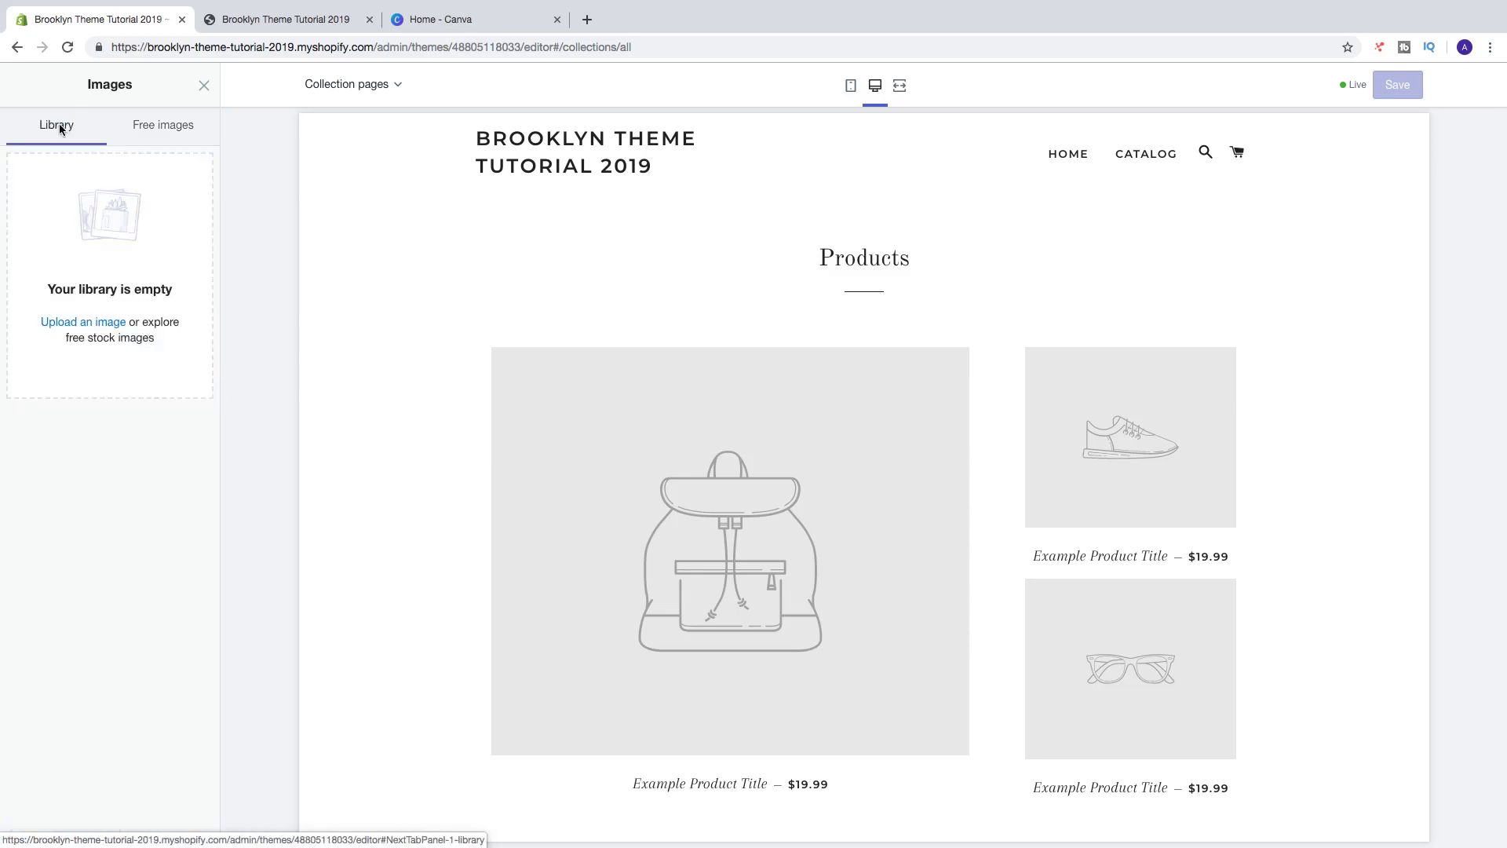
left_click(69, 325)
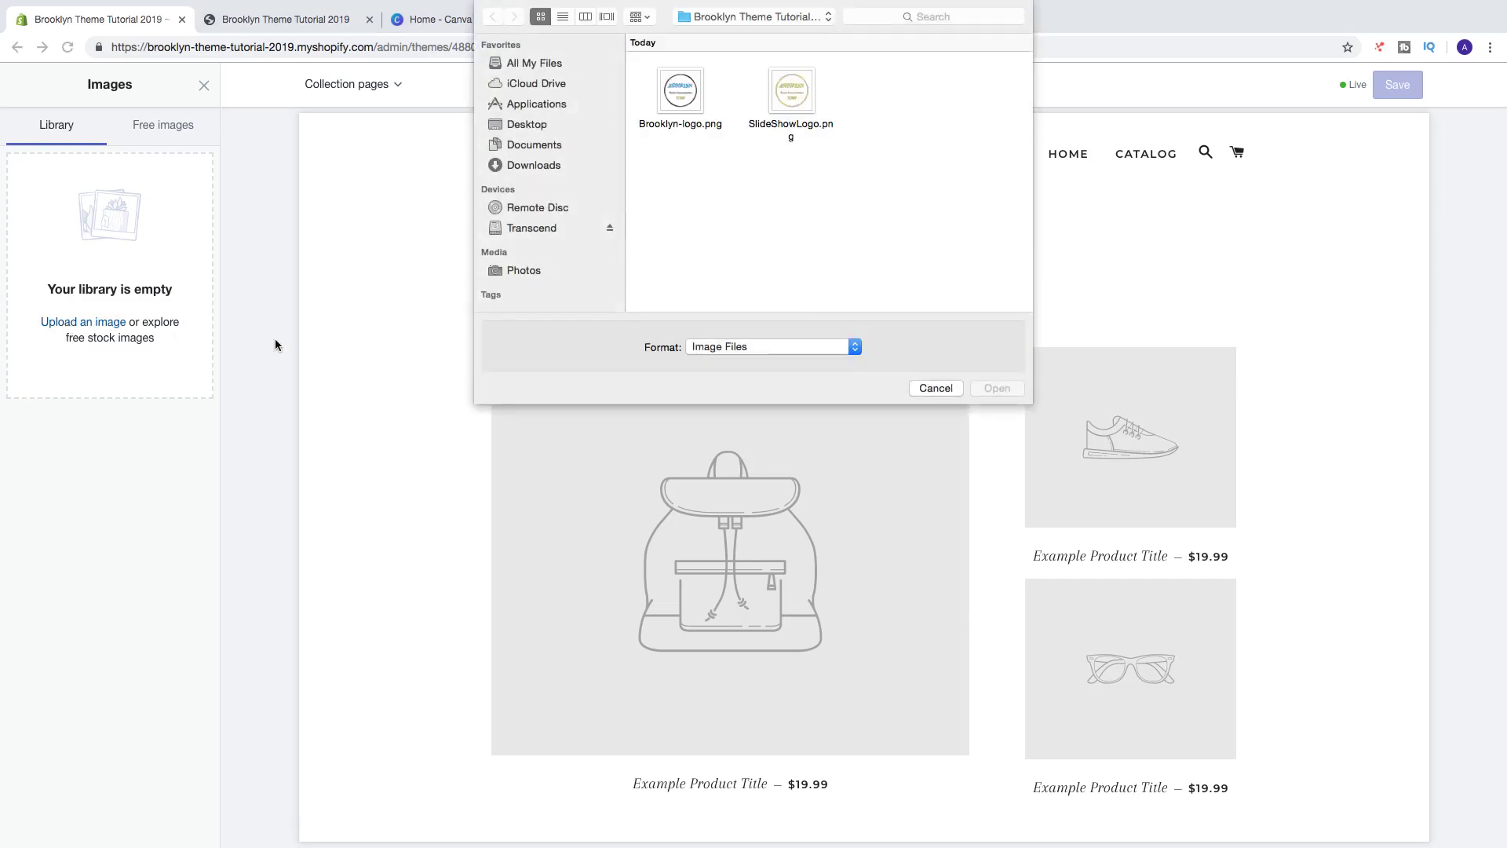
left_click(676, 95)
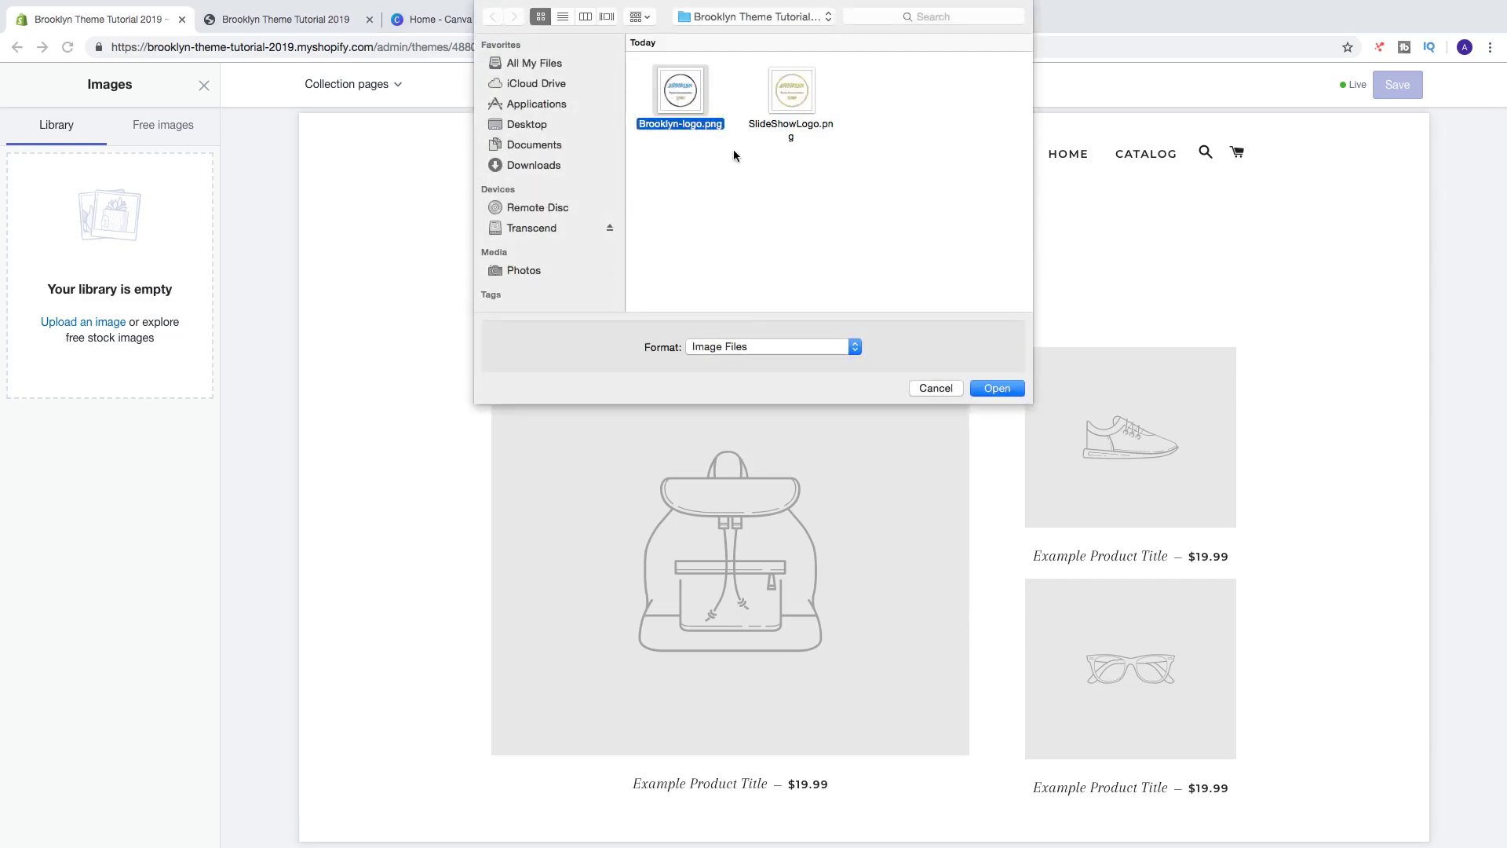
left_click(1000, 388)
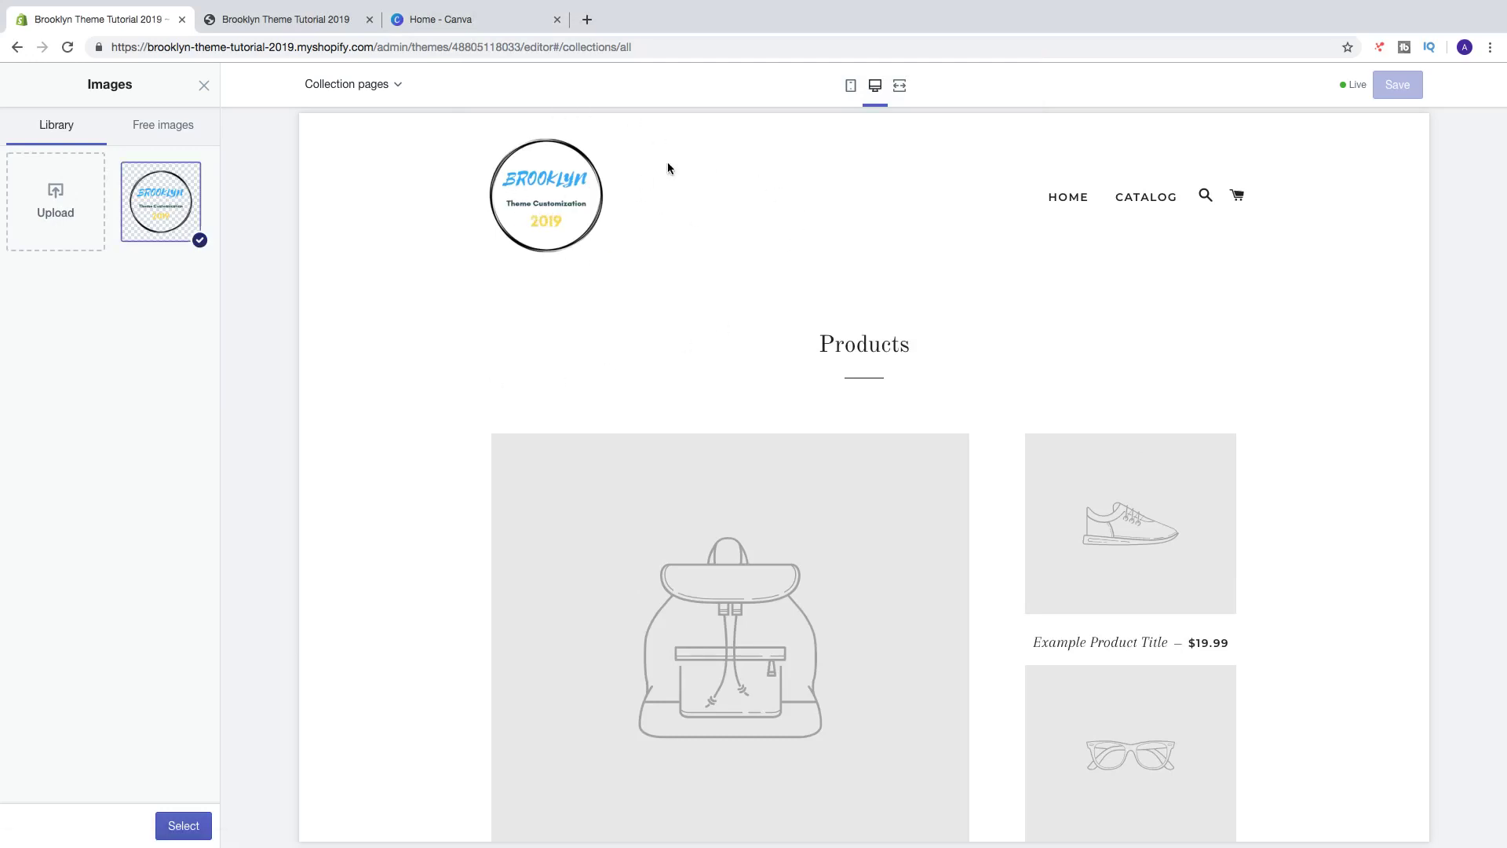
Step: Apply Brooklyn-logo.png as the header logo, preview Home, and edit the logo image's details
left_click(183, 830)
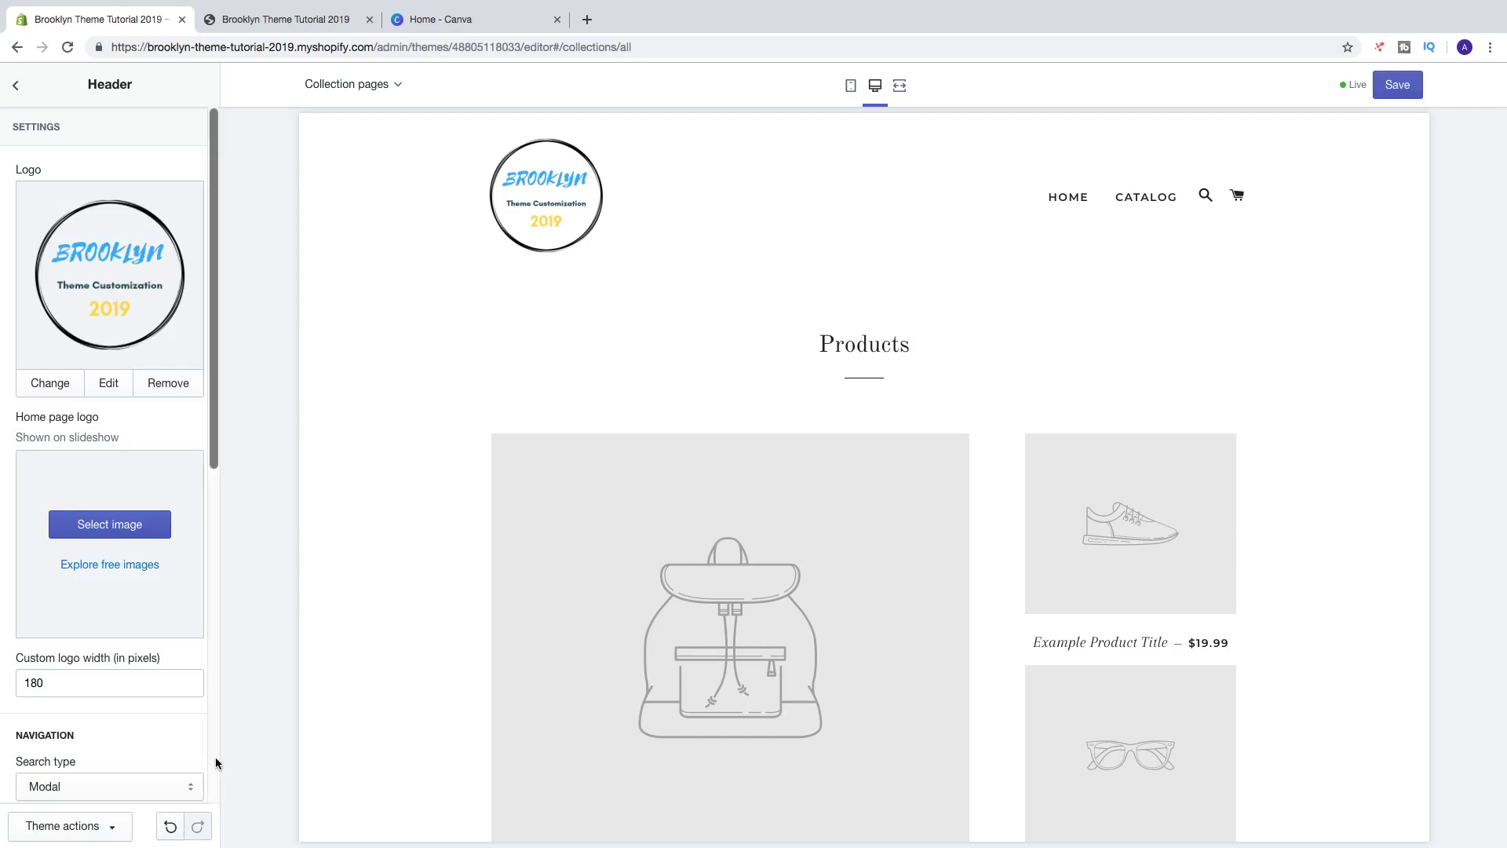
left_click(1081, 199)
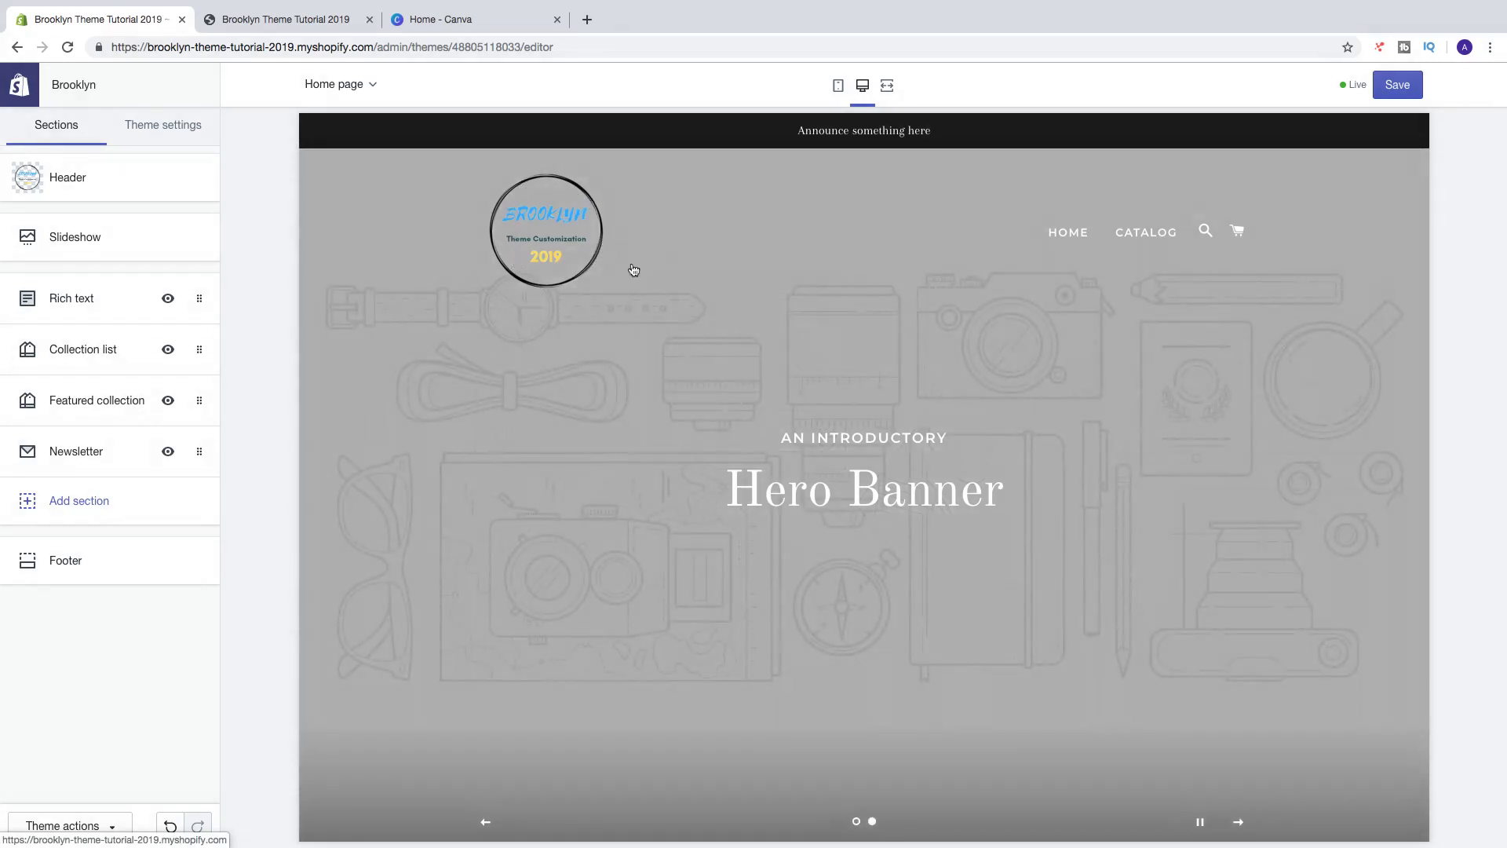
left_click(146, 181)
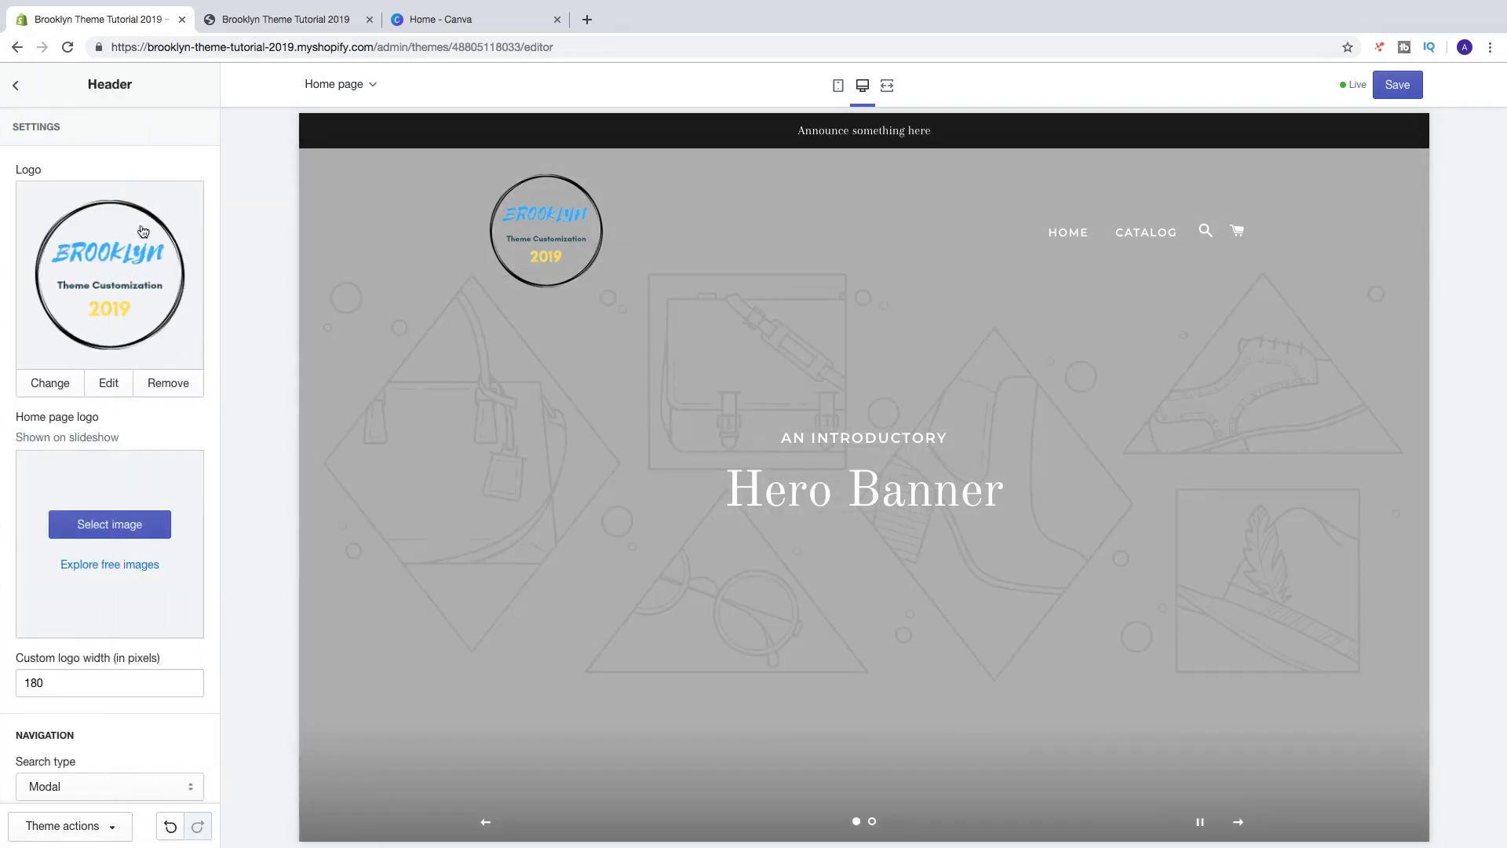
left_click(109, 384)
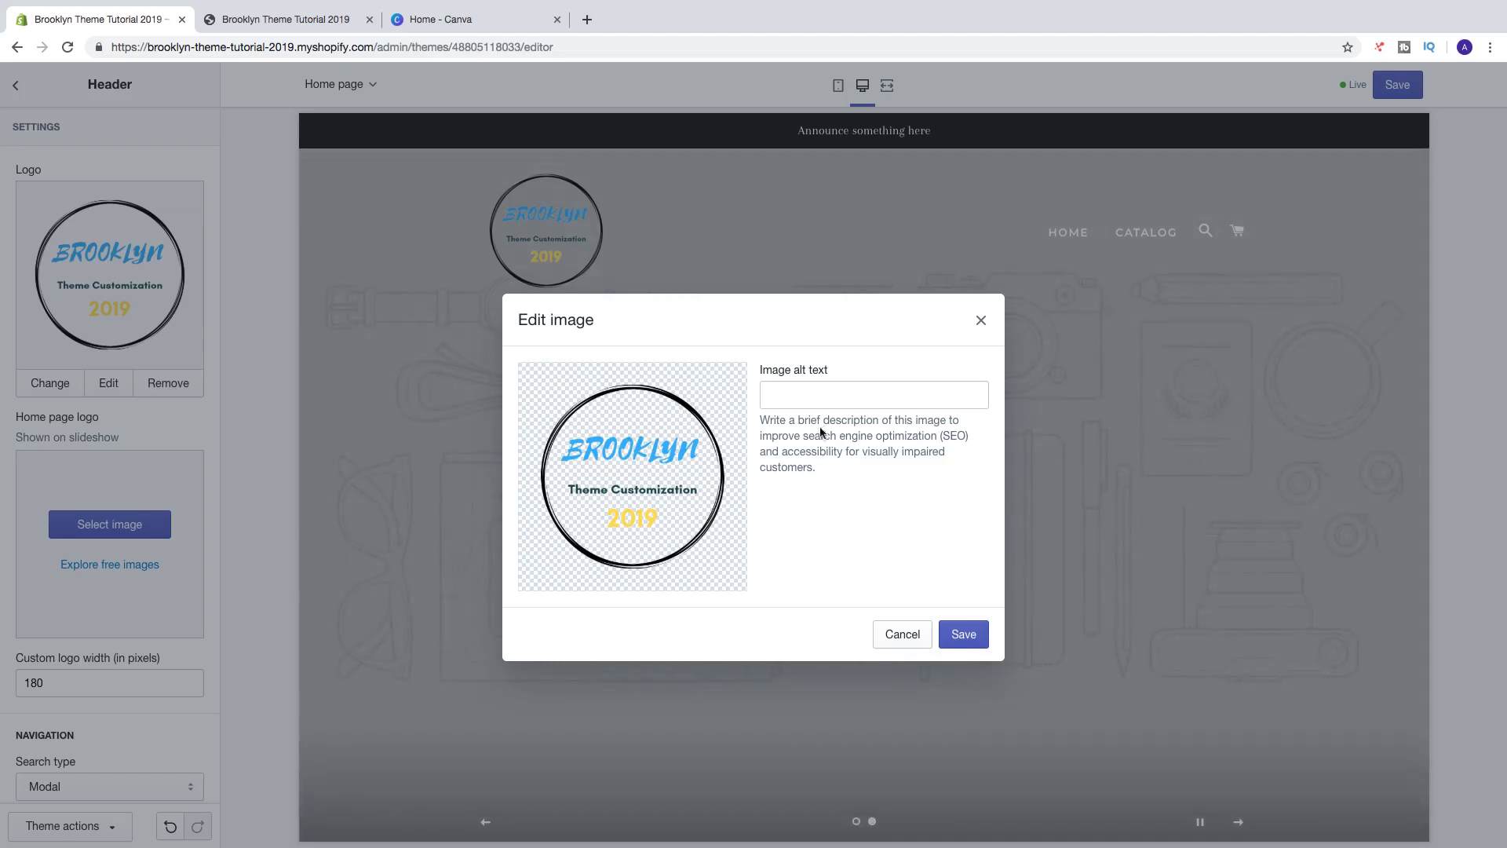
Step: Give the header logo the alt text 'Brooklyn Theme Tutorial 2019' and save it
left_click(815, 401)
type("B")
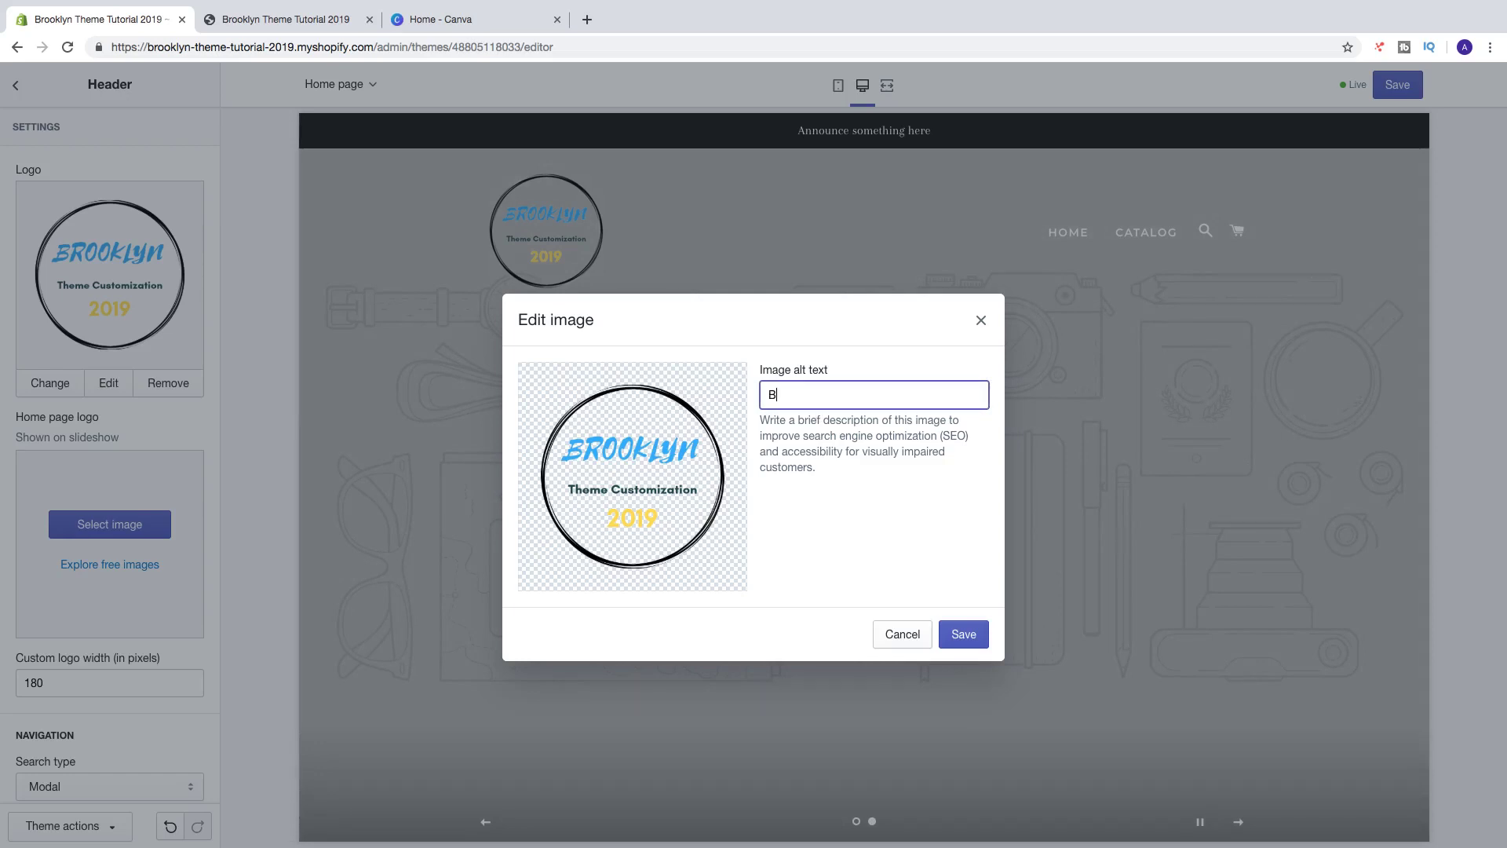
type("rooklyn Theme Tutorial 2019")
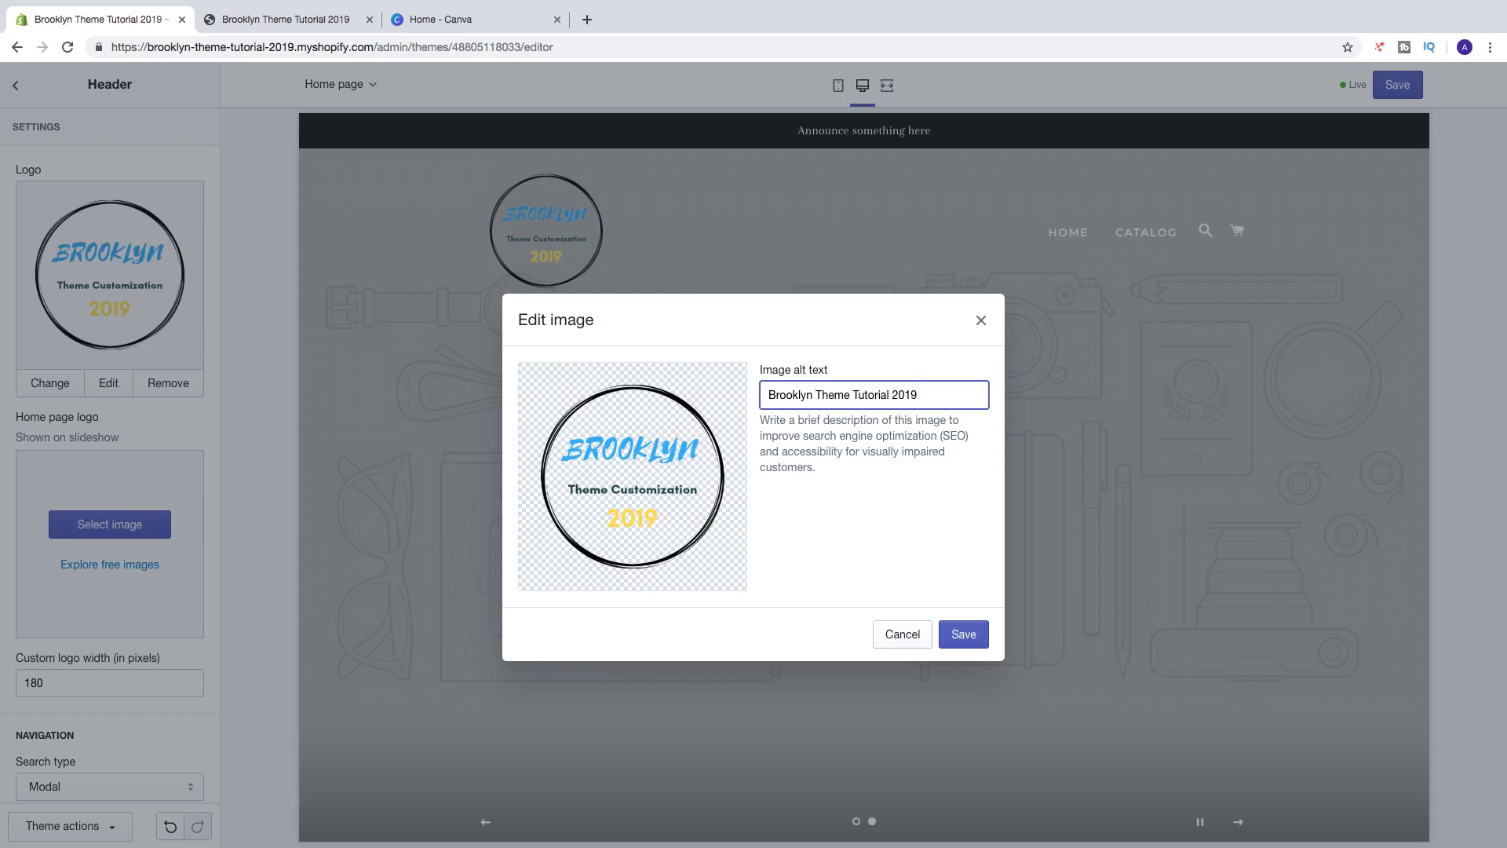
left_click(961, 636)
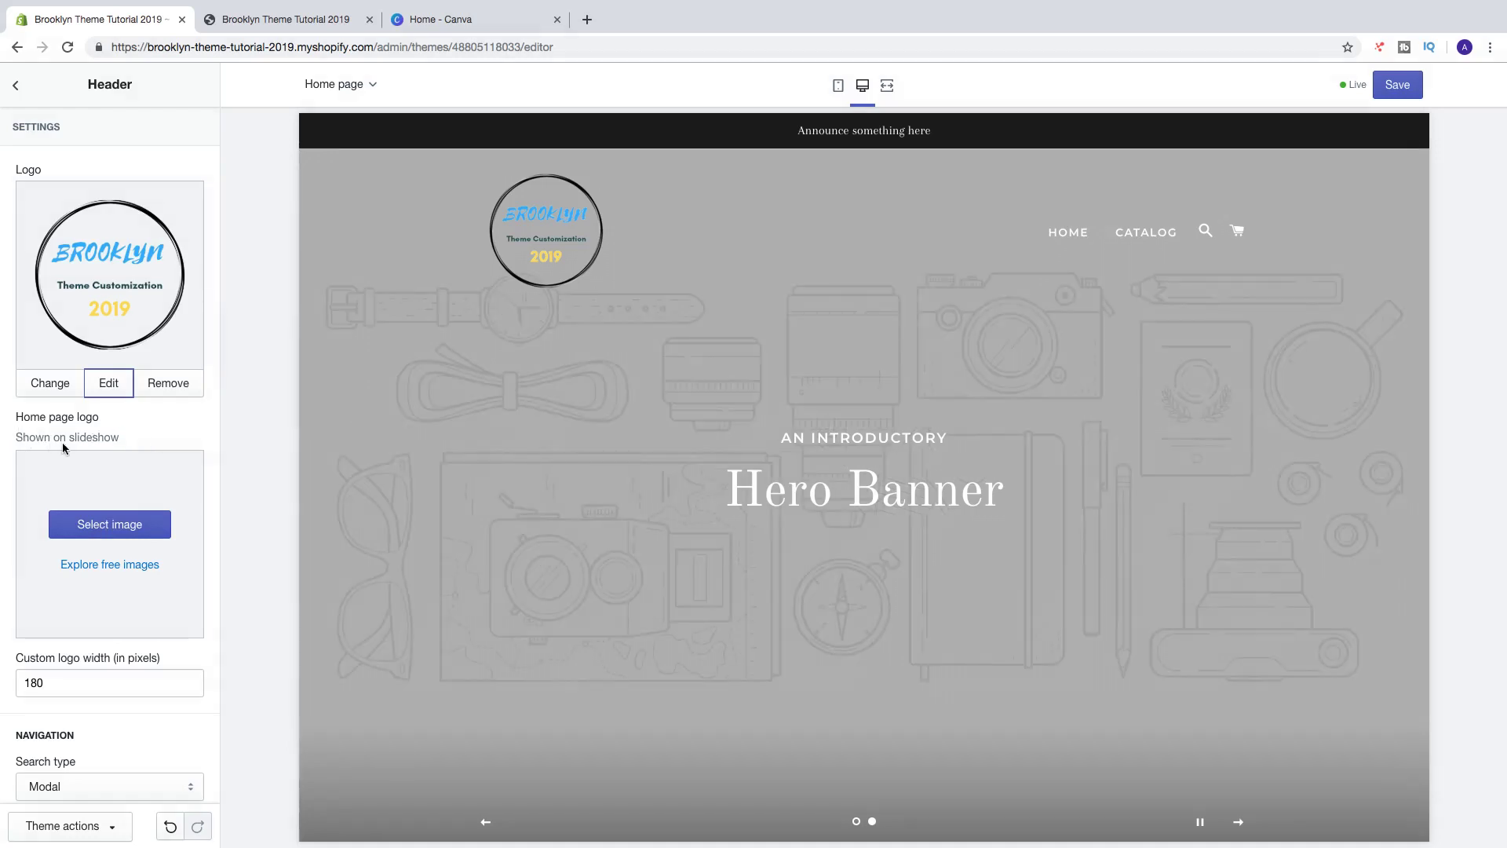
Step: Upload SlideShowLogo.png and select it as the Home page logo
left_click(102, 526)
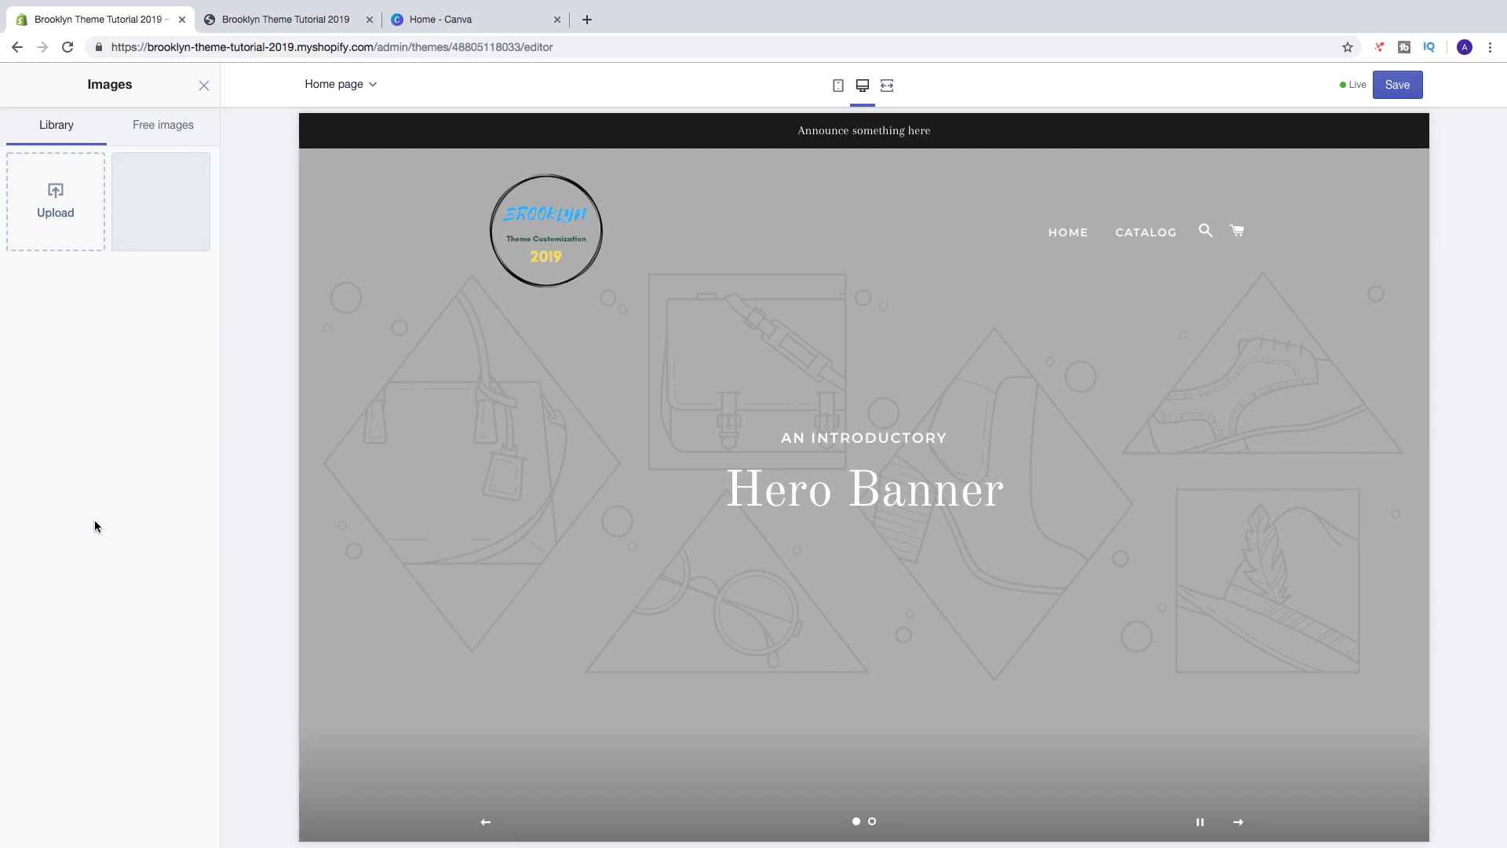
left_click(52, 198)
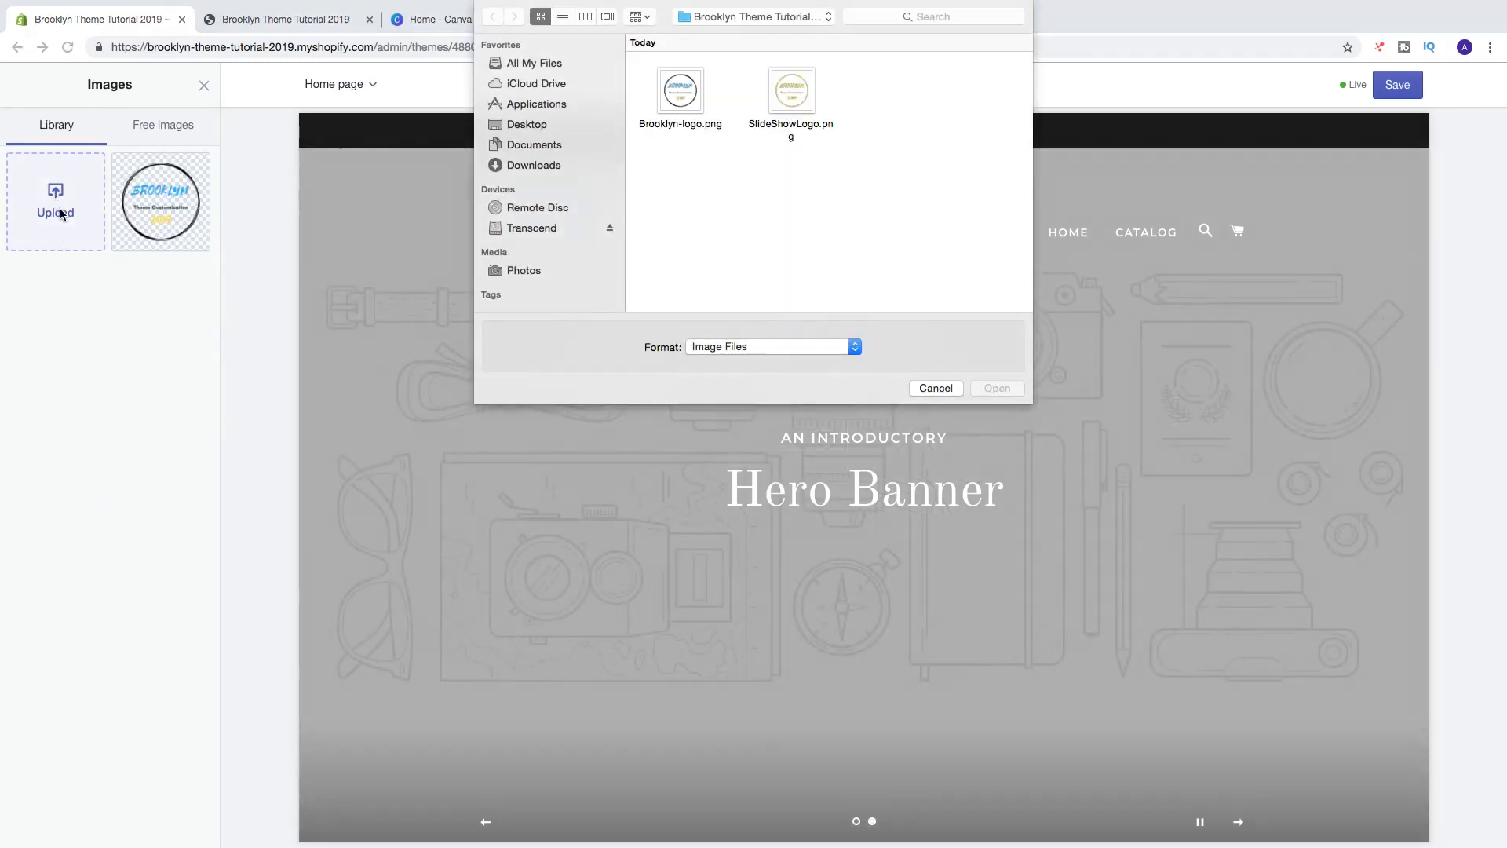
left_click(793, 90)
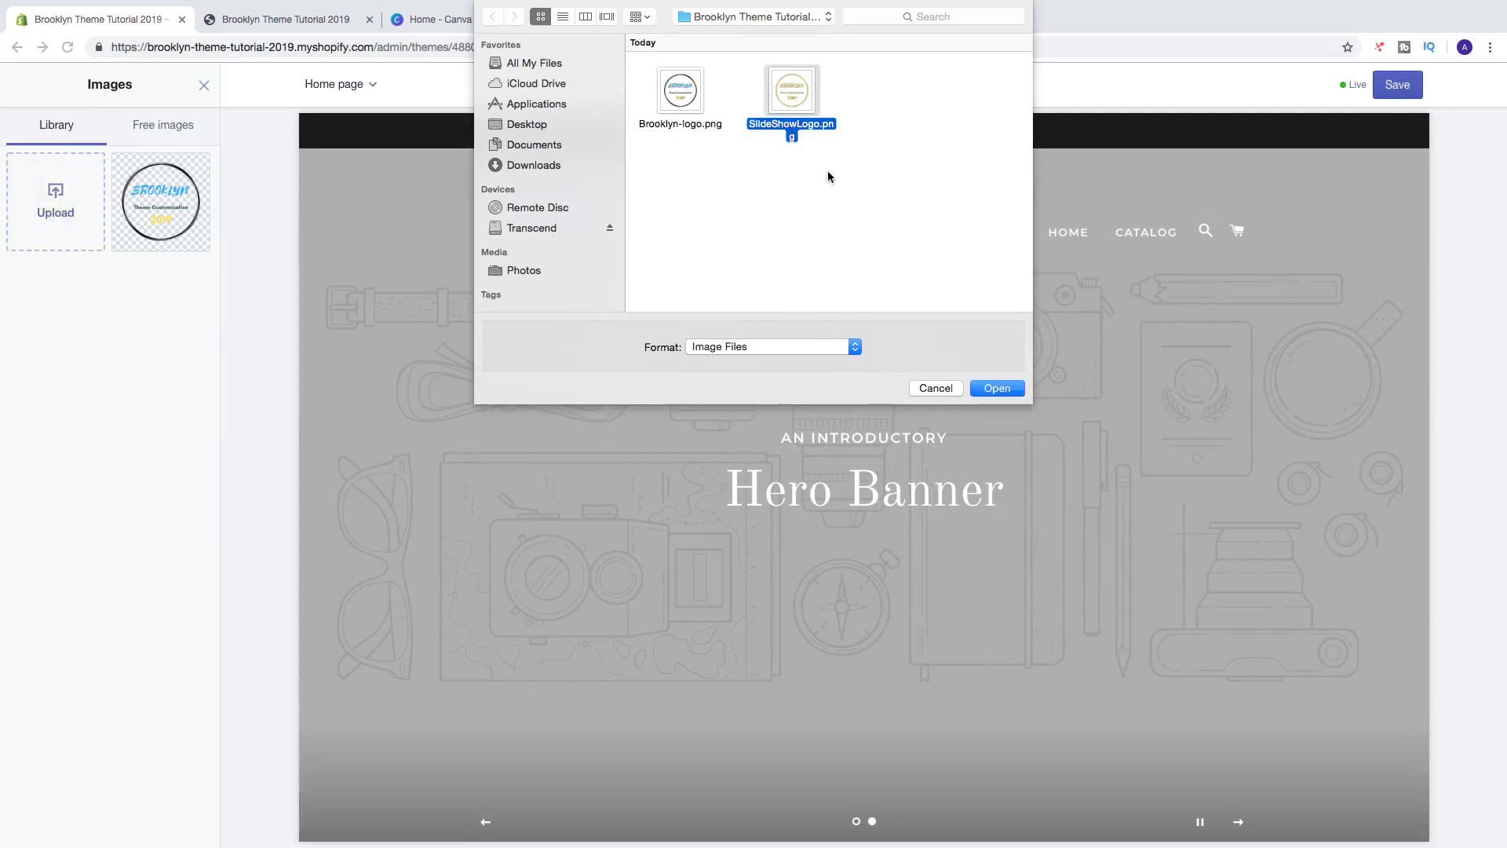
left_click(998, 388)
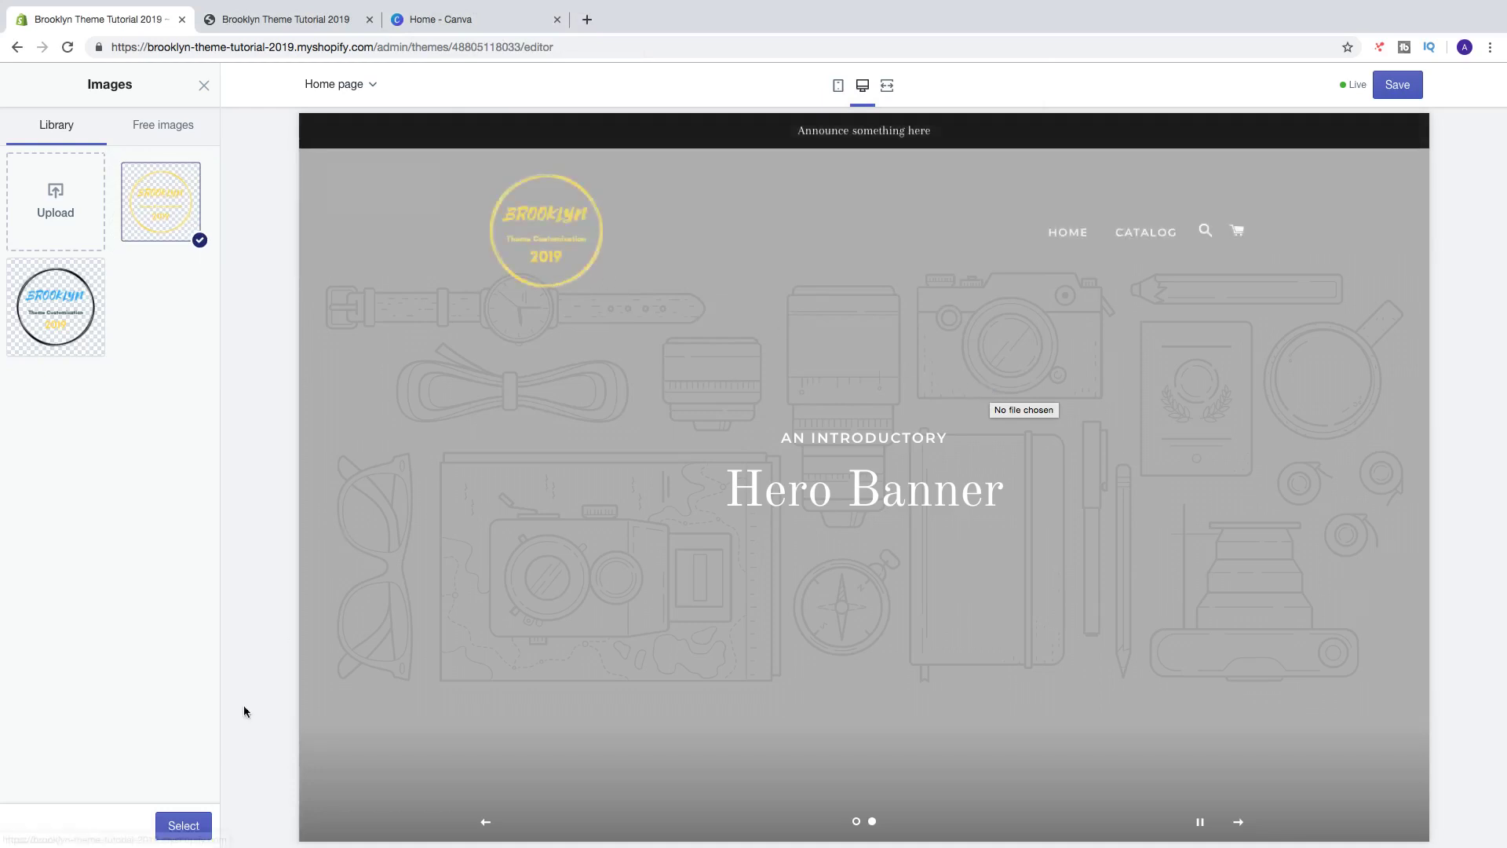
left_click(183, 826)
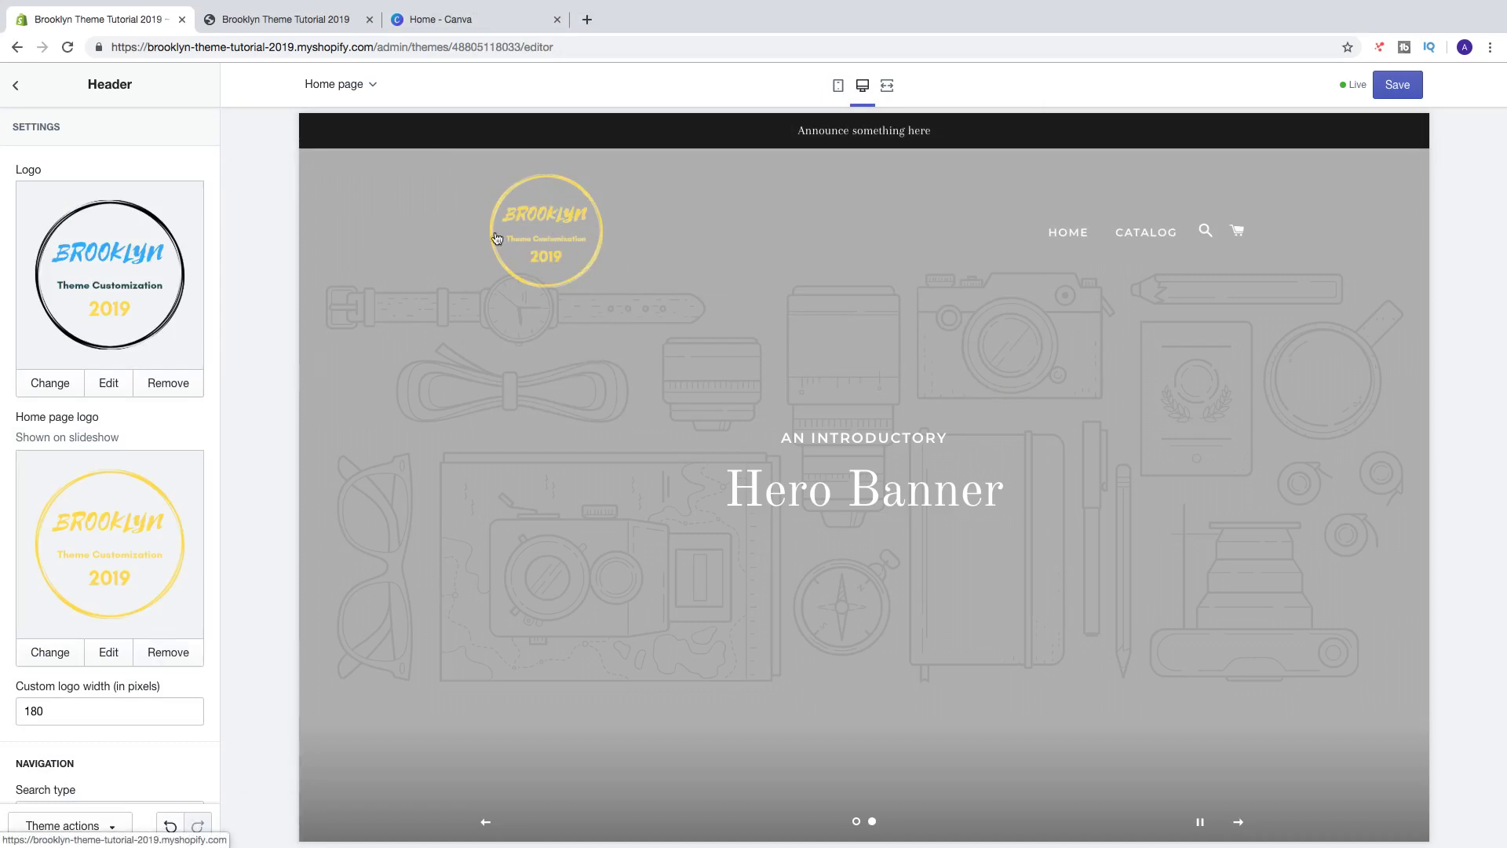
Step: Set the Home page logo's image alt text to 'Brooklyn Theme Tutorial 2019' and save
left_click(109, 654)
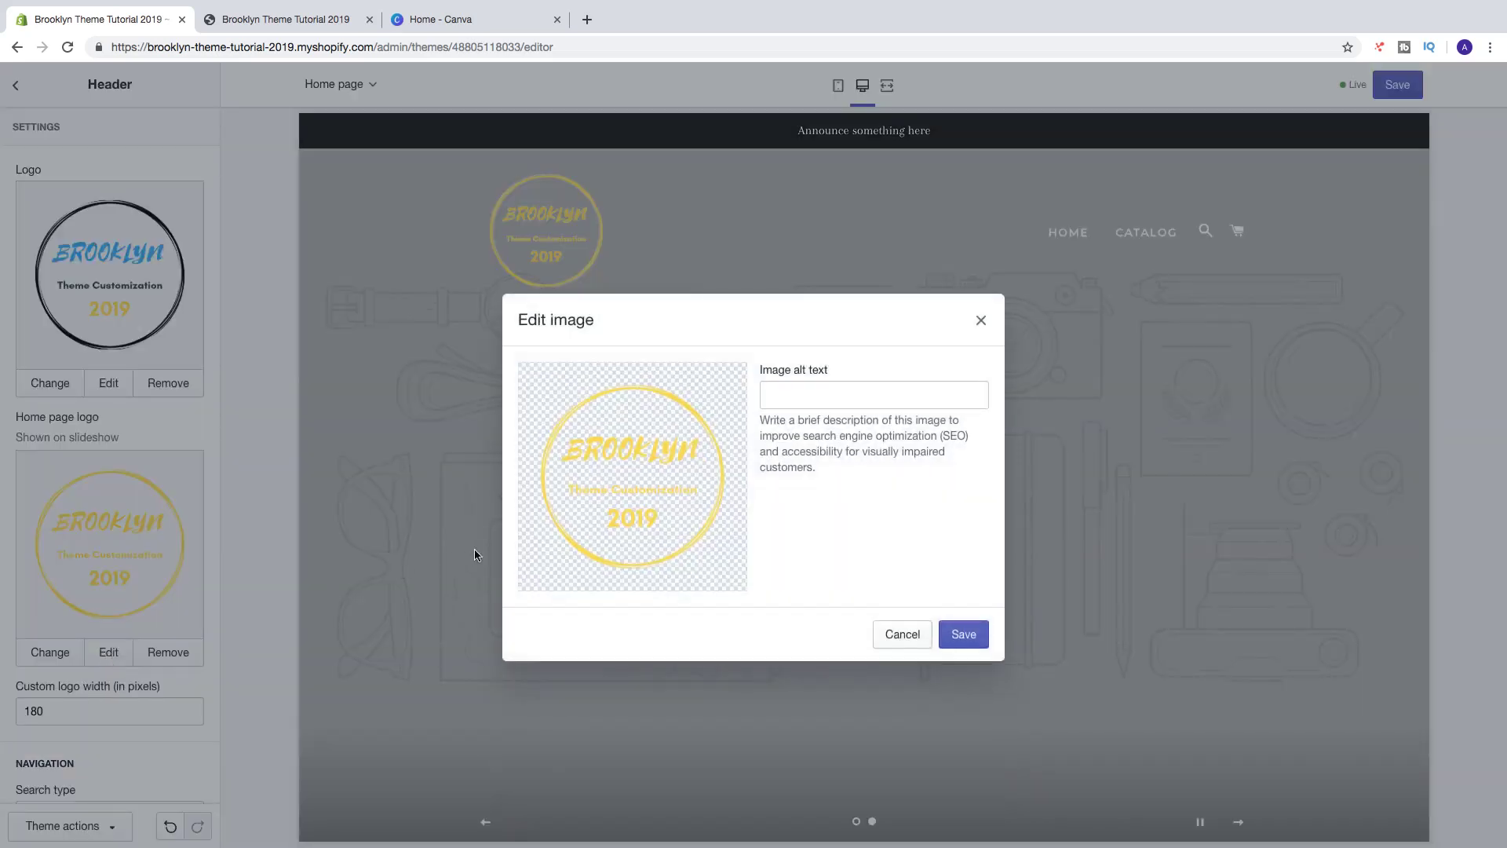
left_click(807, 394)
type("Broo")
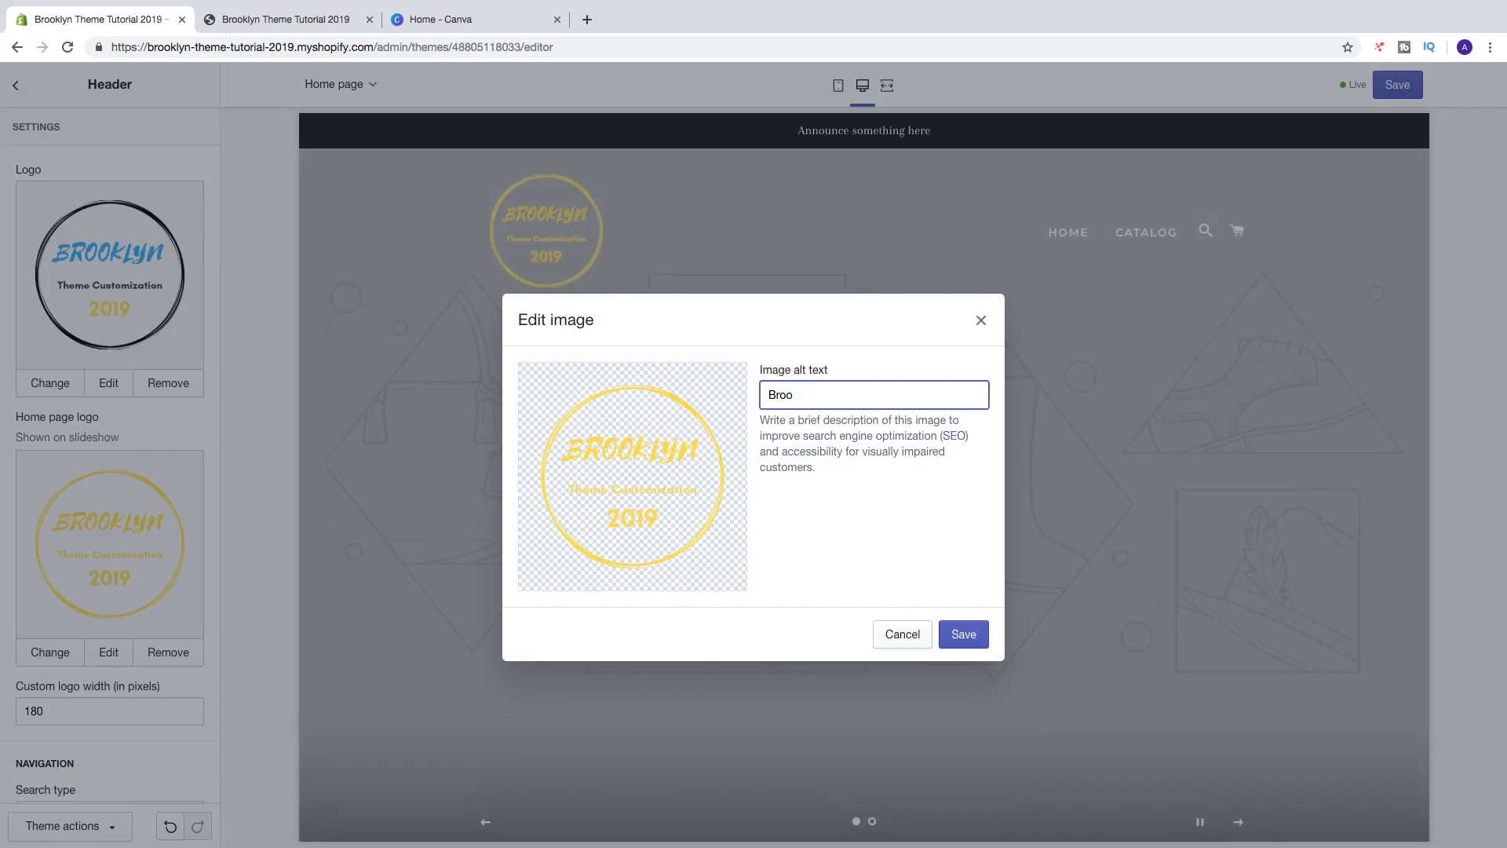
type("klyn Theme Tutorial 2019")
left_click(965, 636)
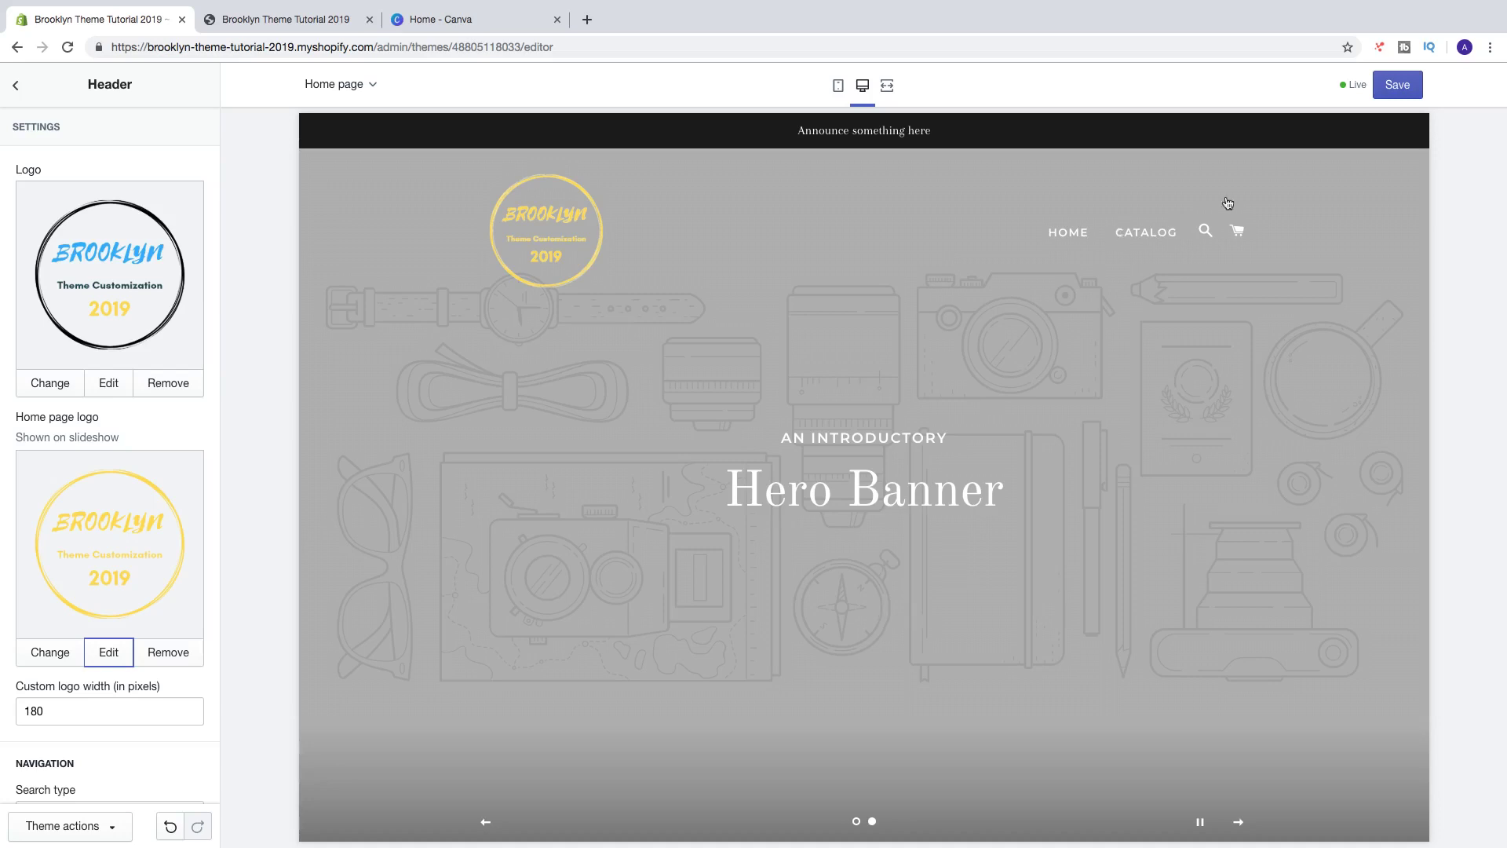
left_click(1149, 235)
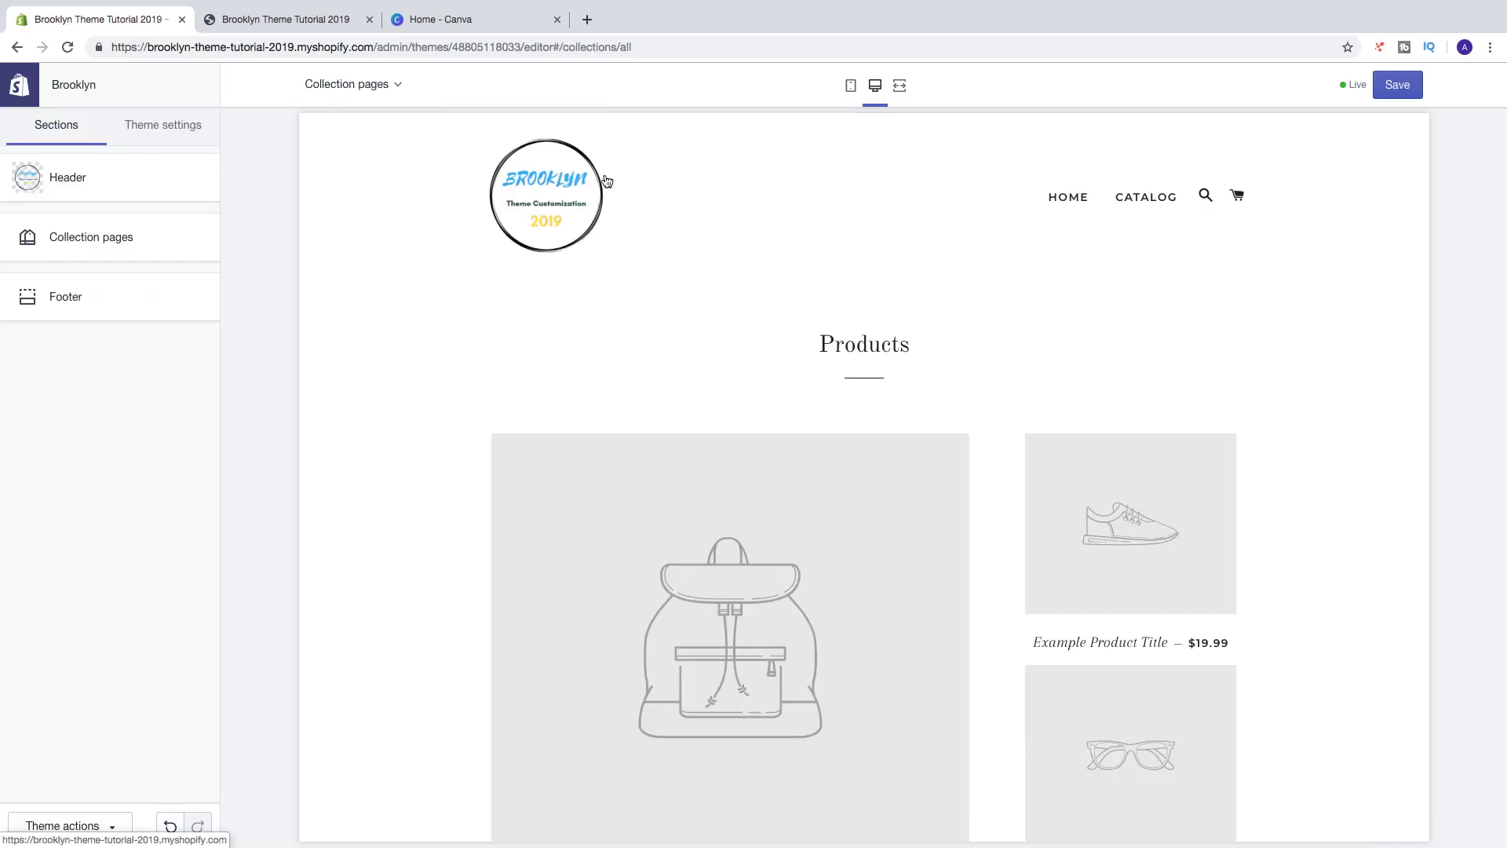
left_click(173, 188)
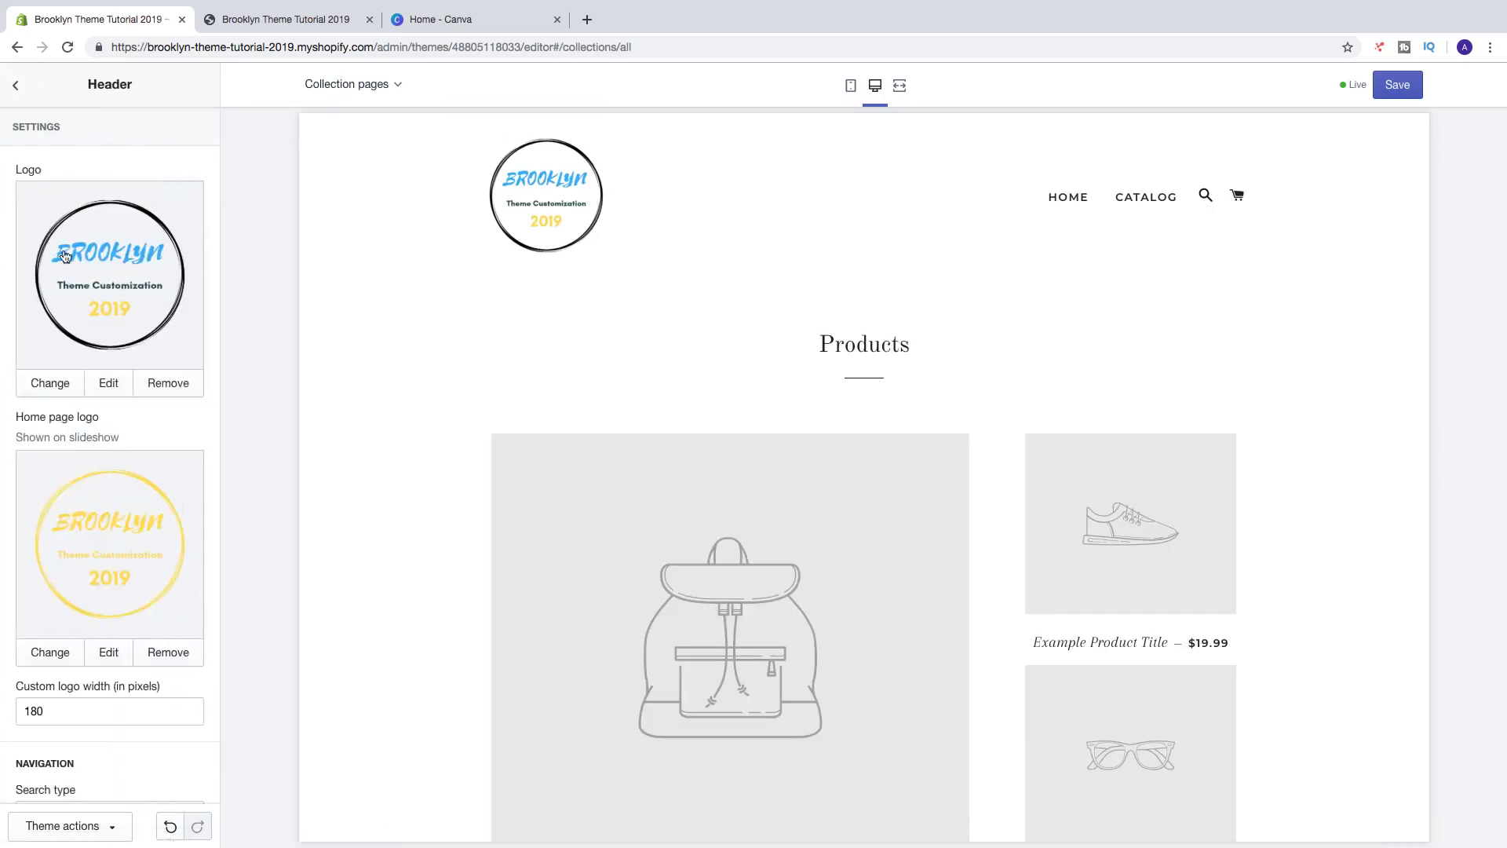
left_click(1066, 203)
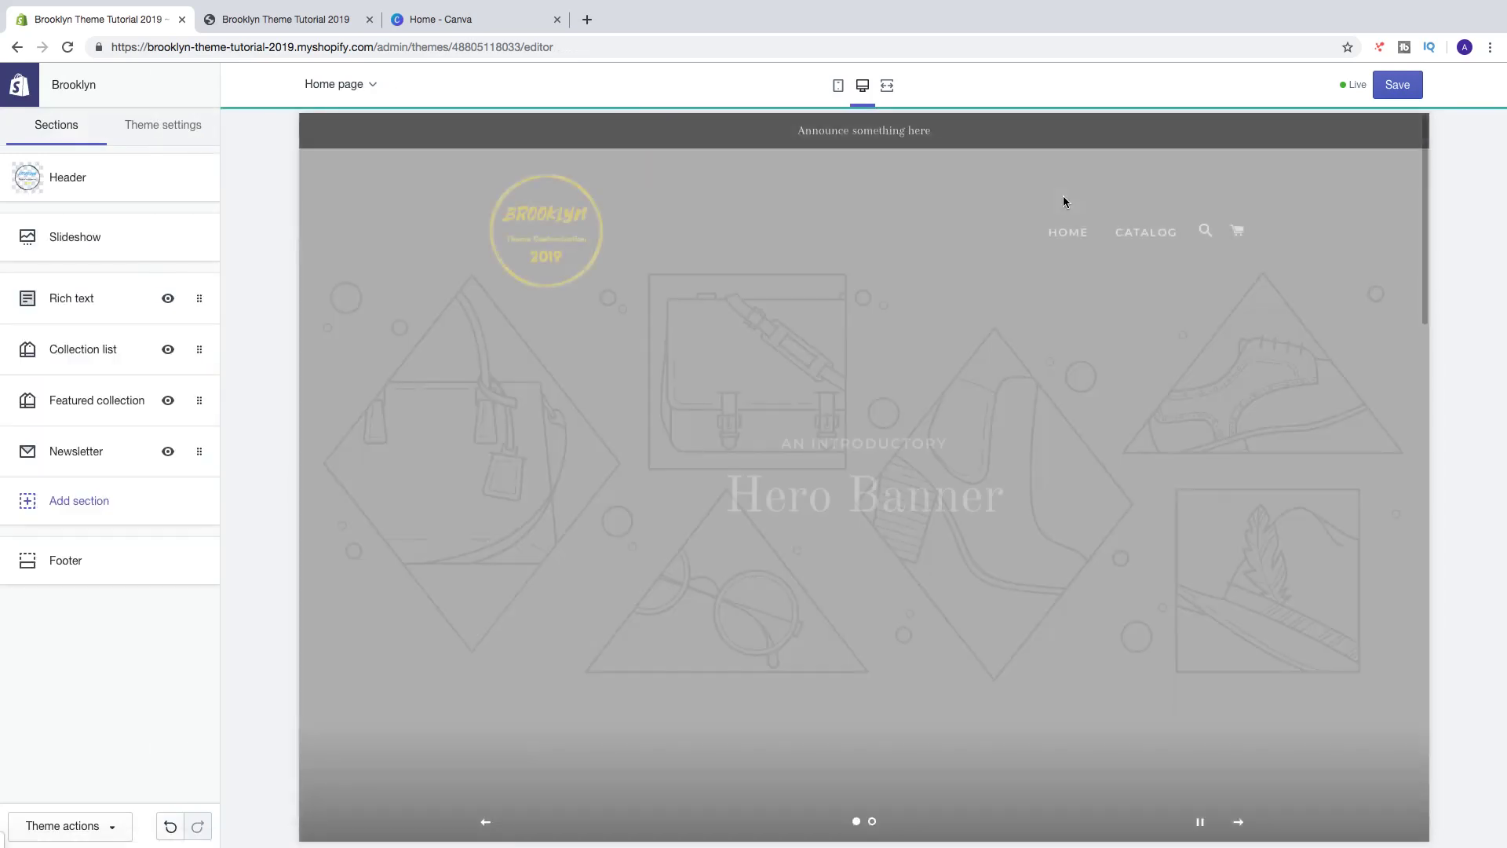
left_click(124, 177)
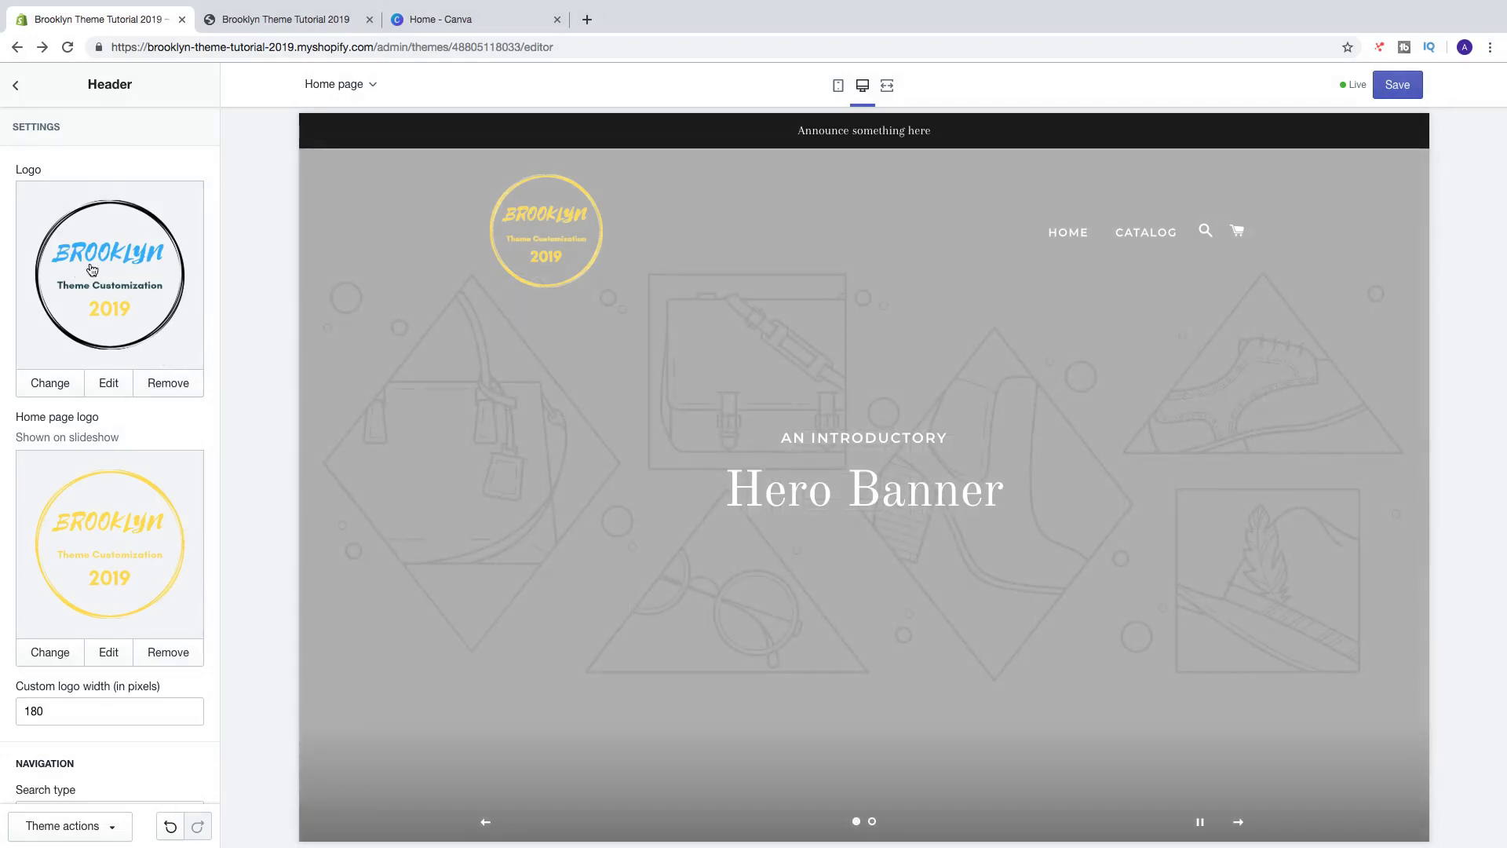
scroll(88, 683, "down", 1)
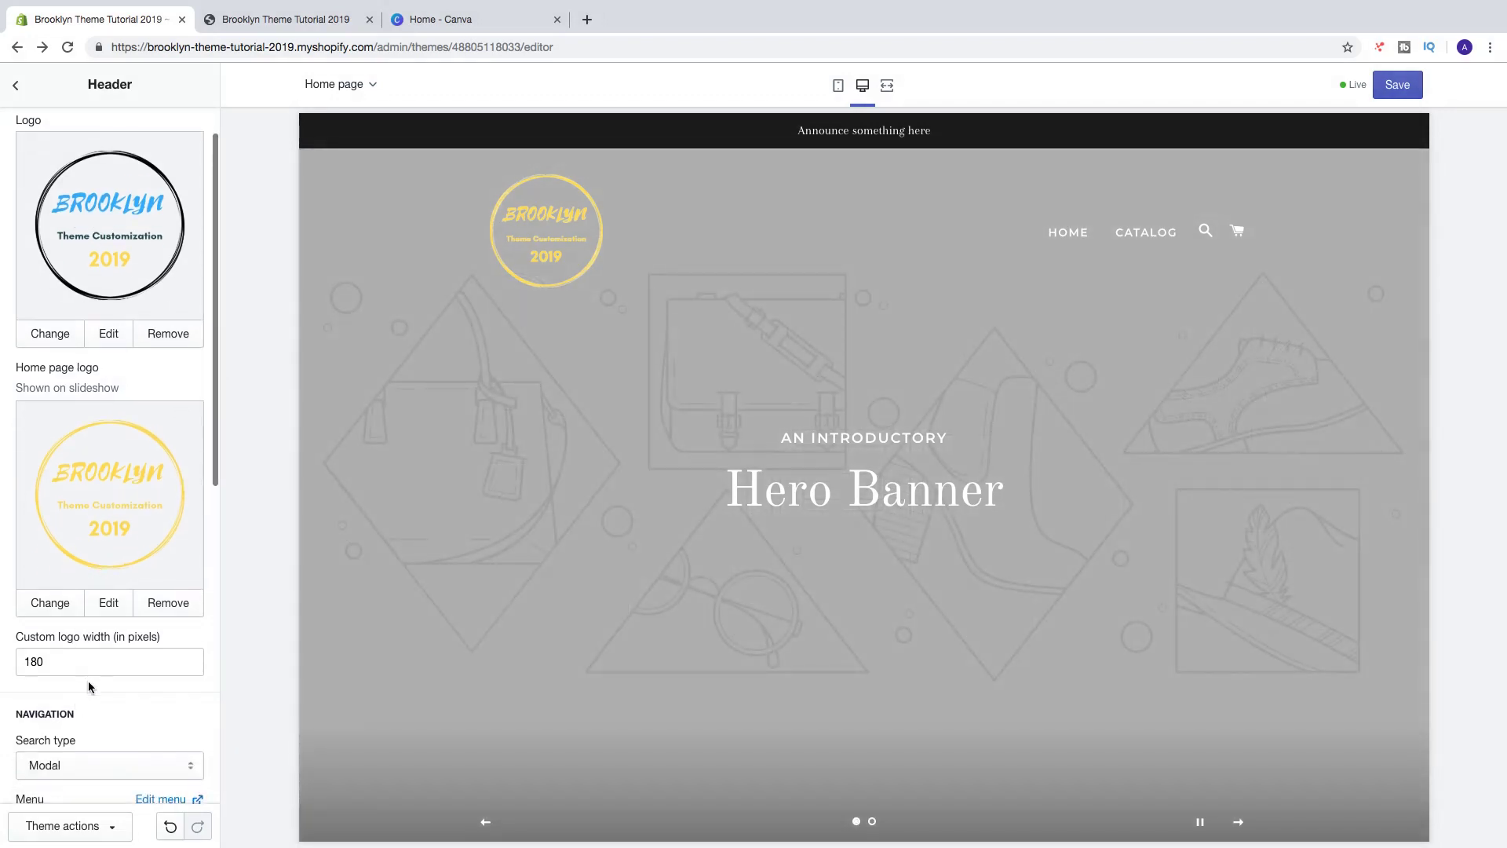
double_click(50, 661)
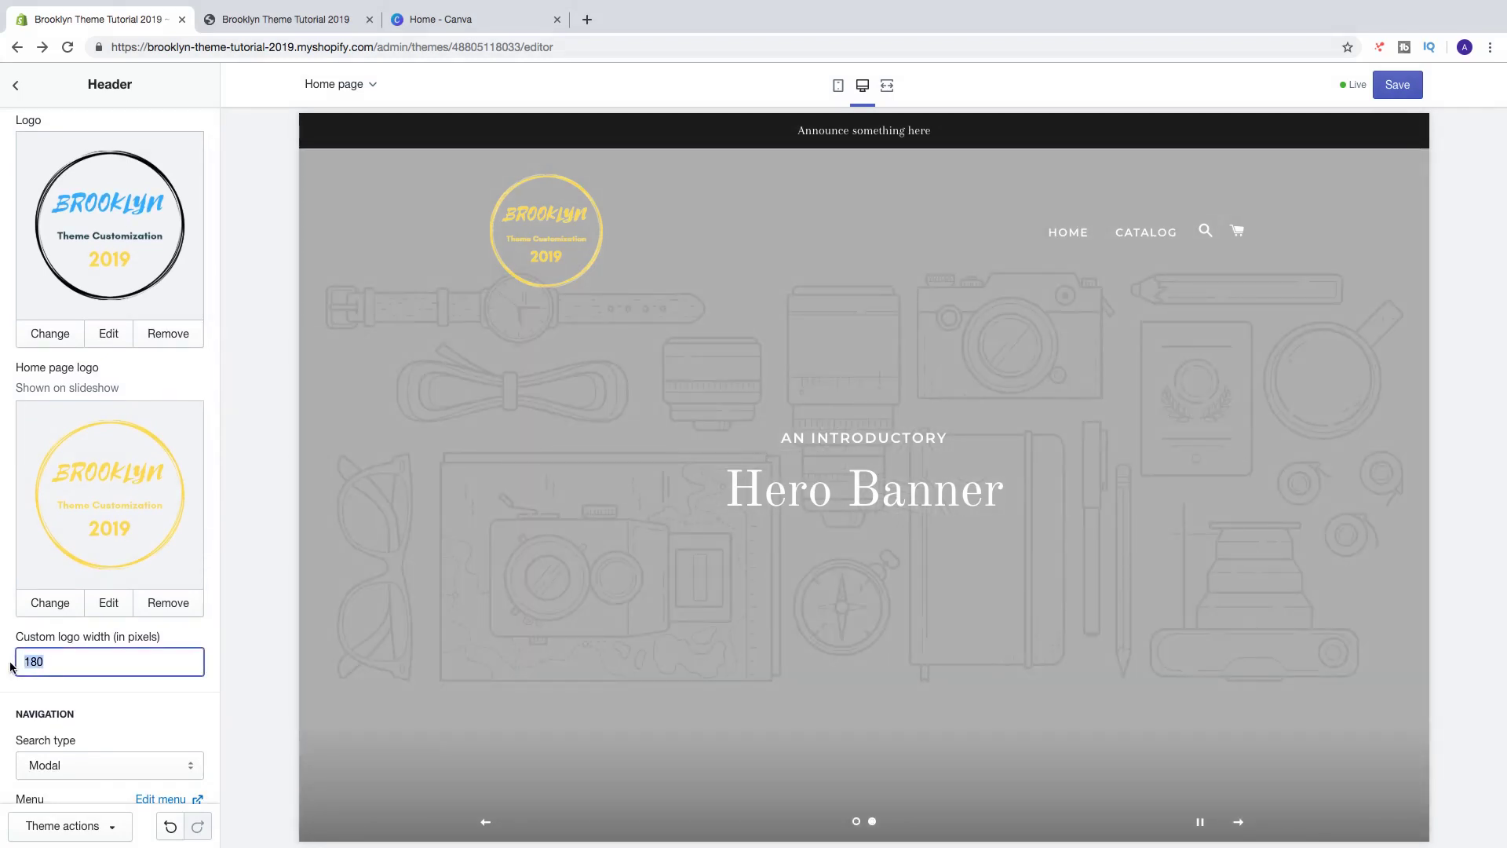
type("100")
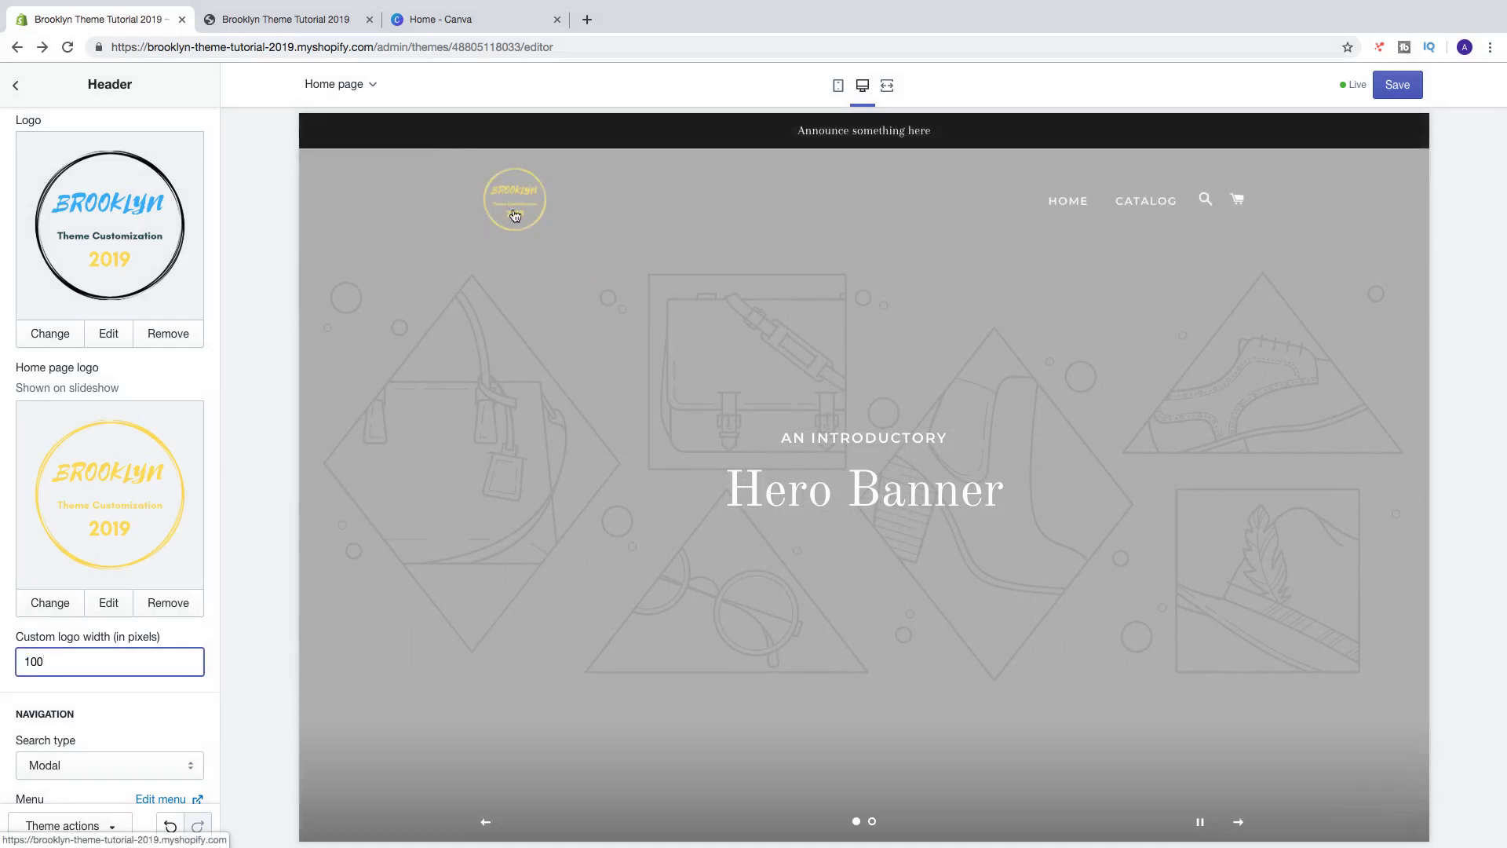
left_click_drag(74, 661, 0, 661)
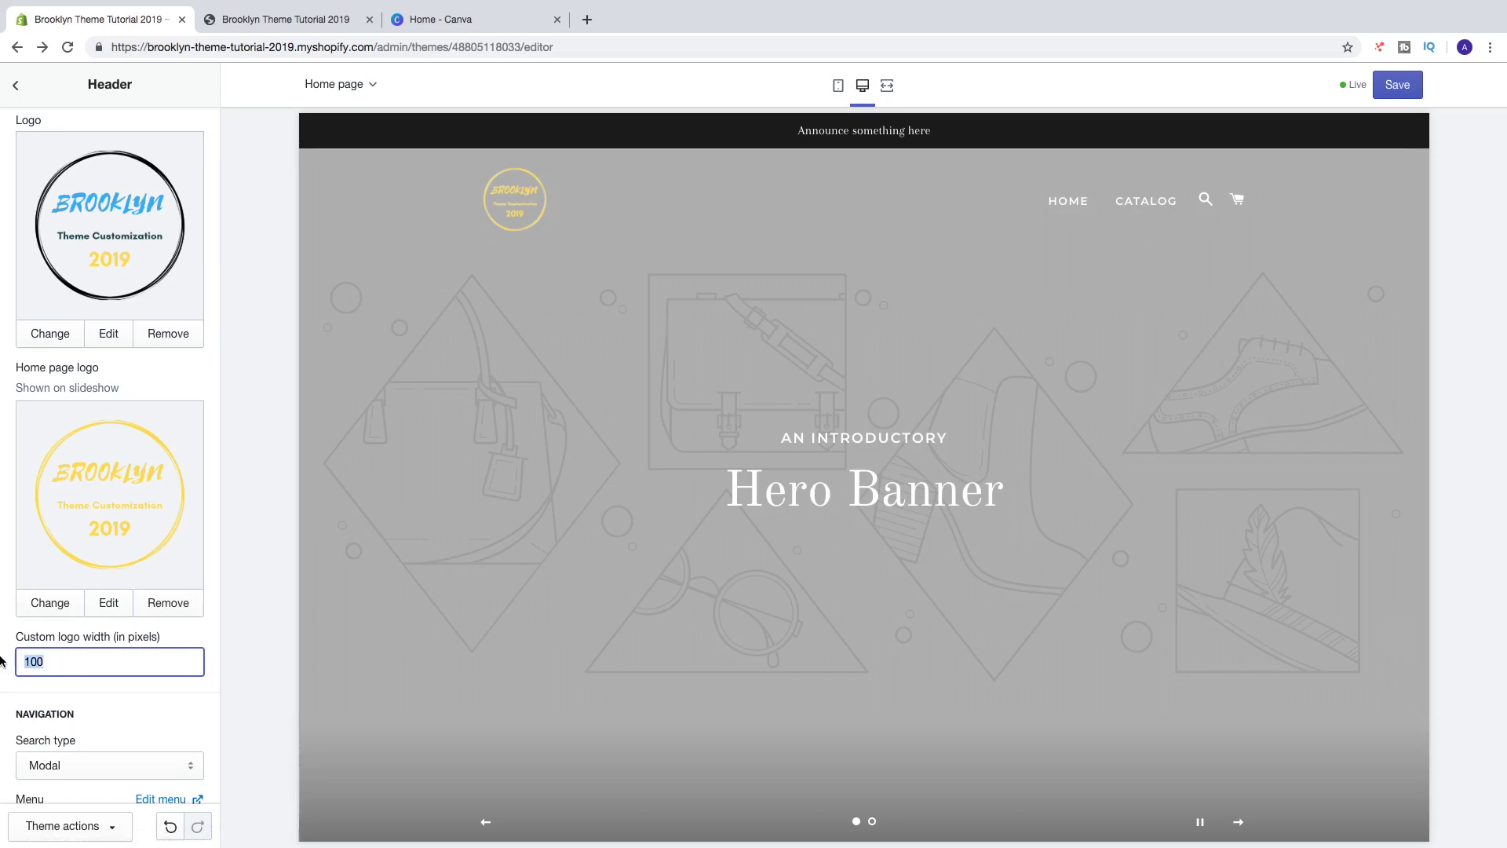
type("180")
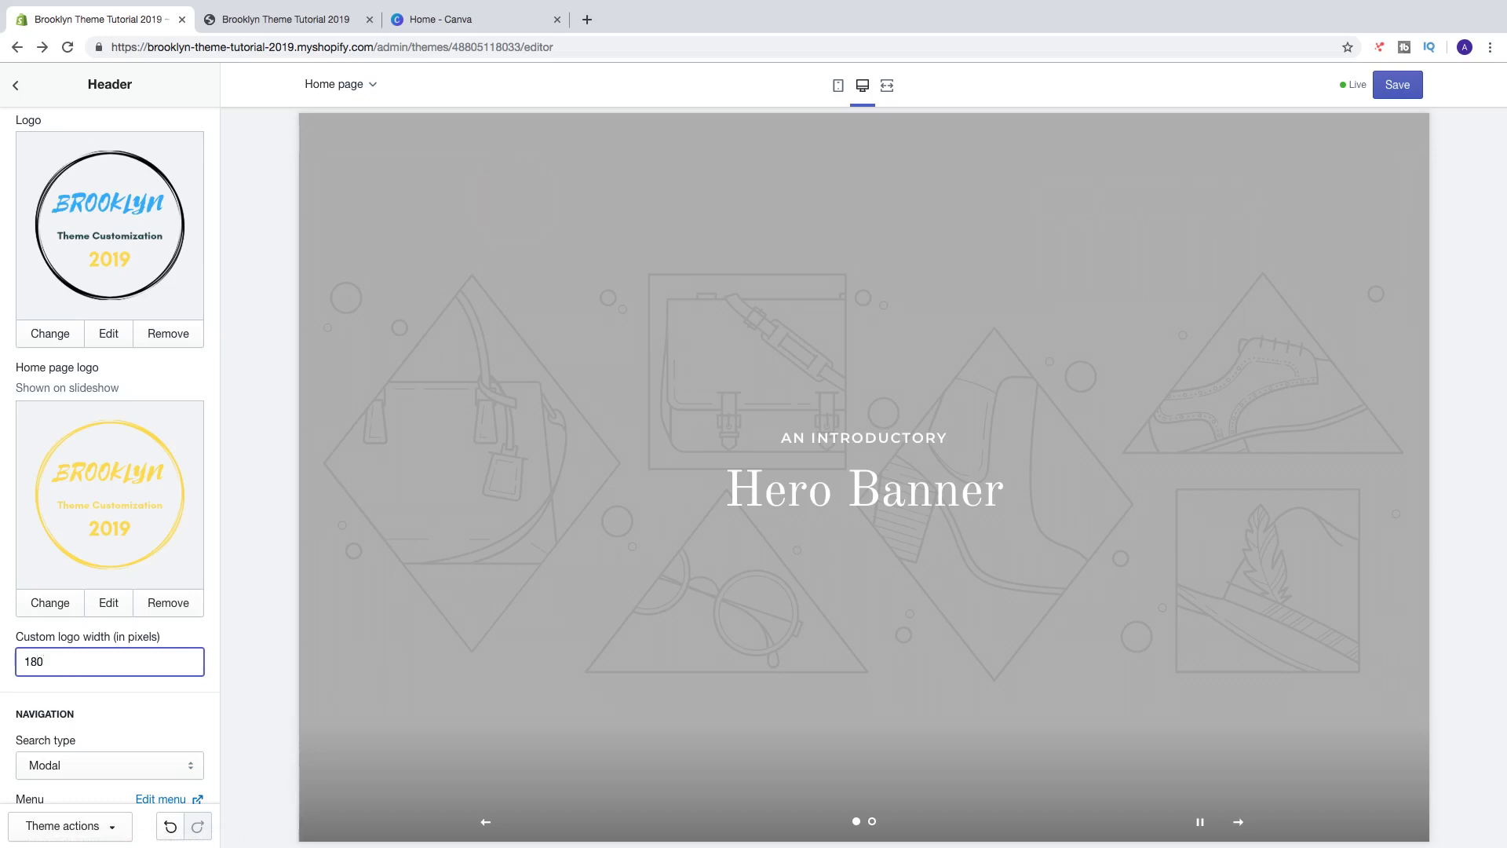
scroll(101, 553, "up", 2)
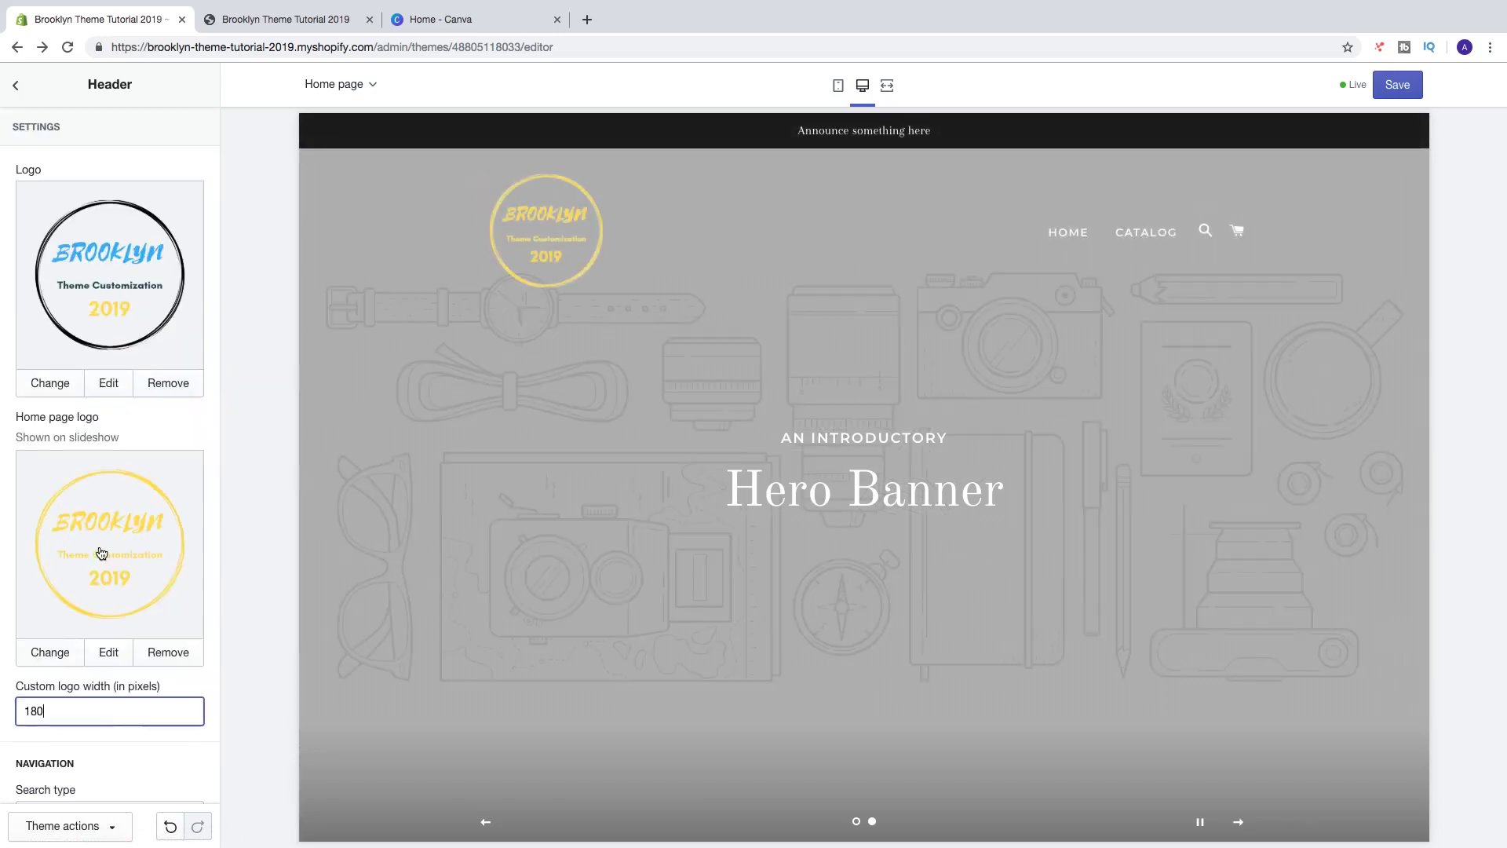
Step: Save the theme, then reload the live storefront and view its CATALOG Products page
left_click(1392, 88)
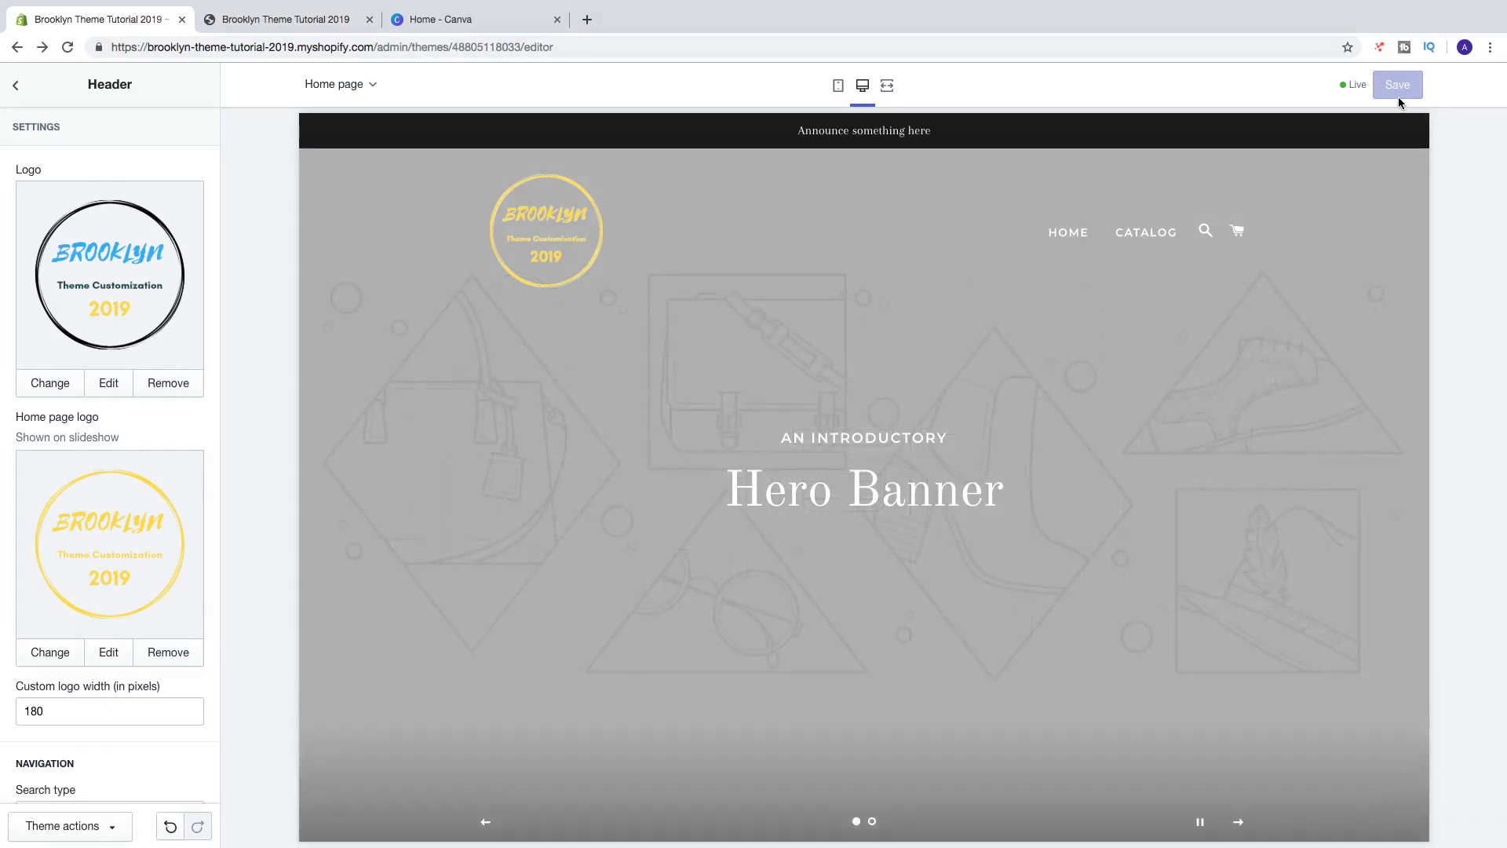
left_click(306, 22)
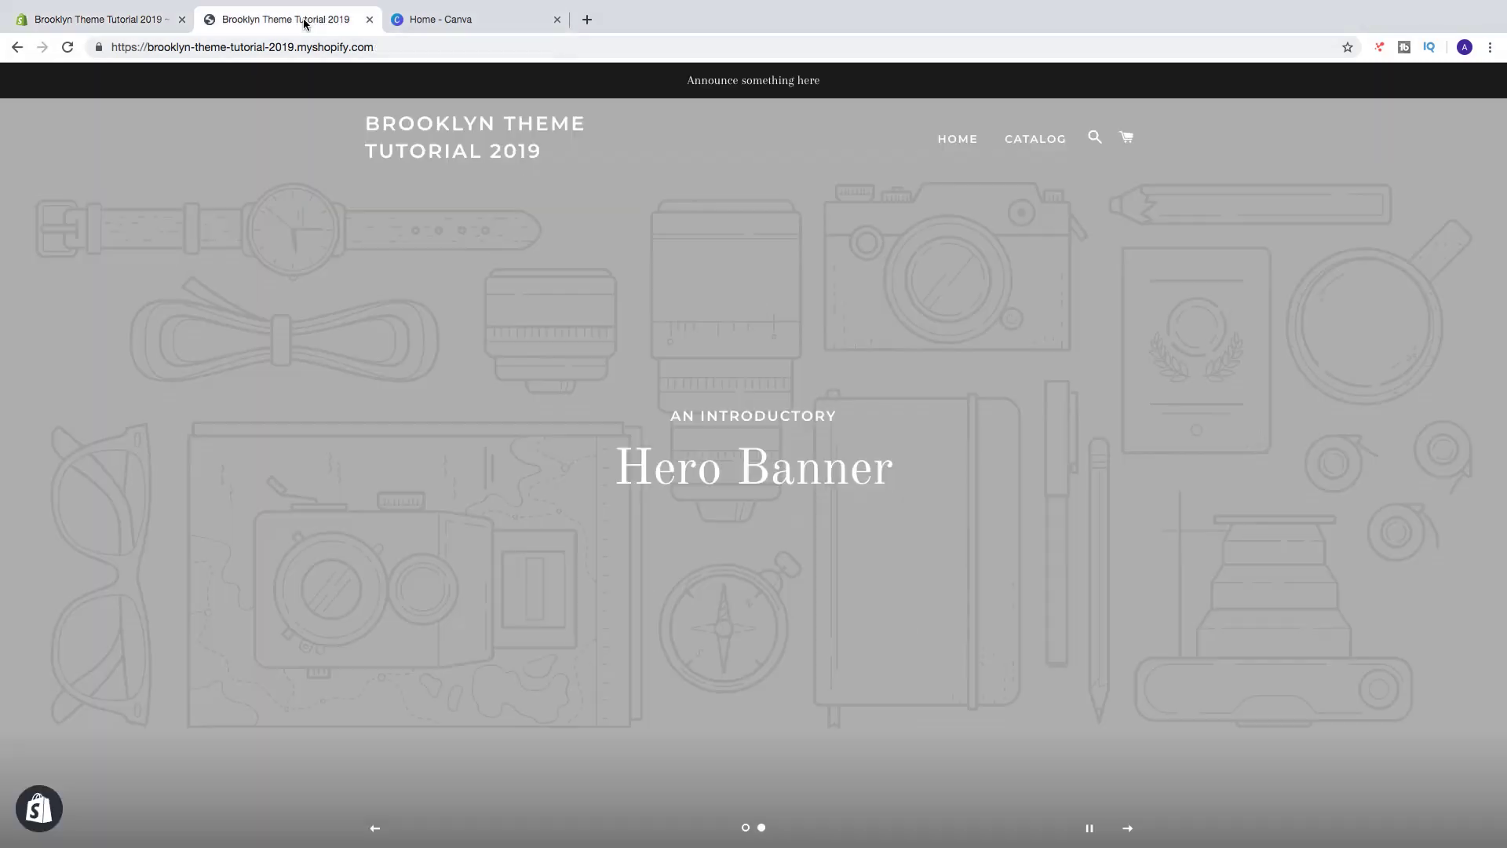
left_click(67, 48)
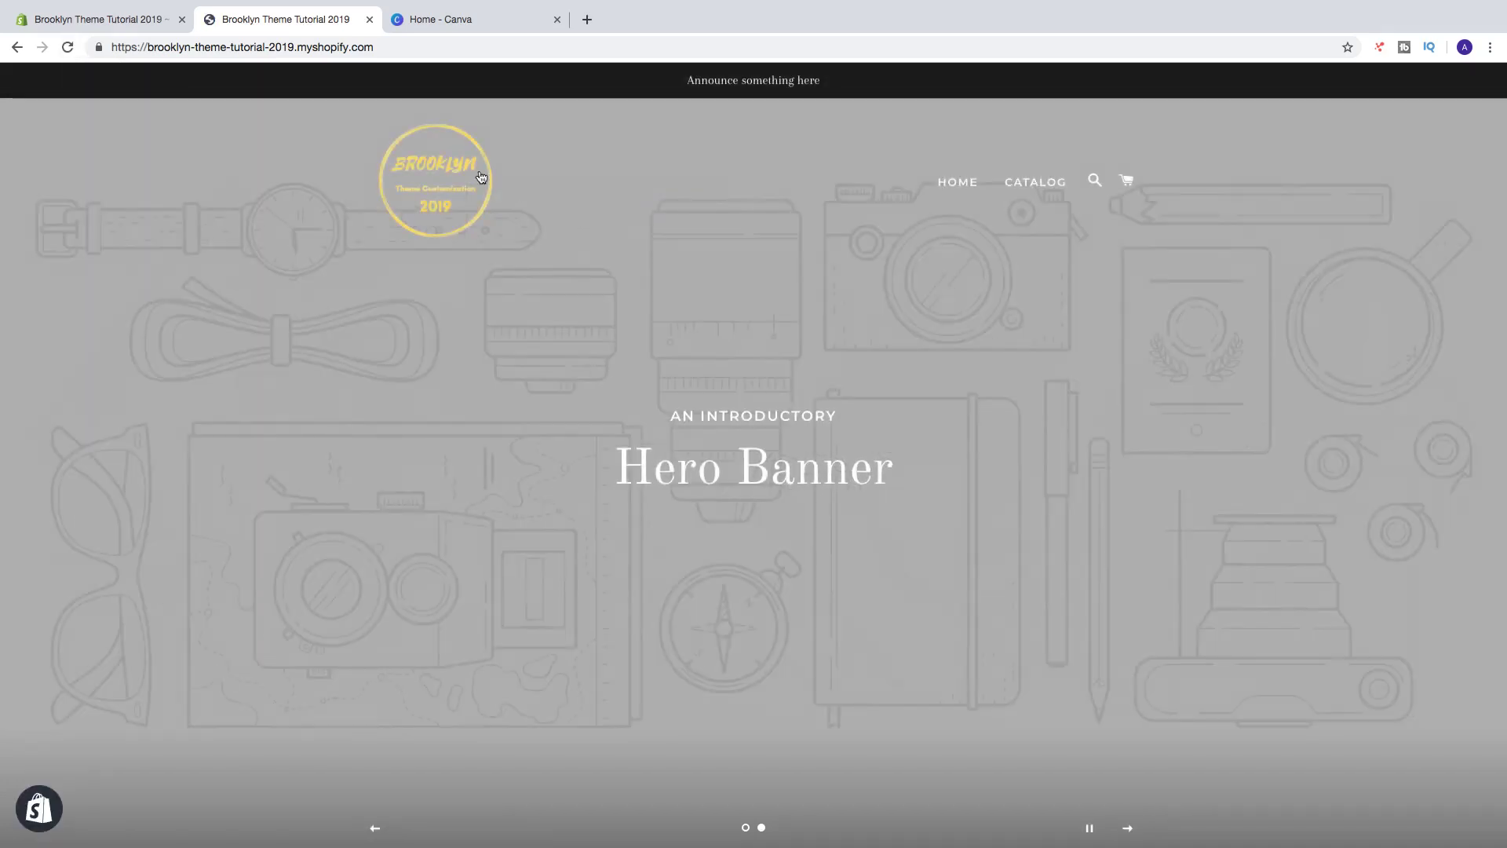
left_click(1035, 183)
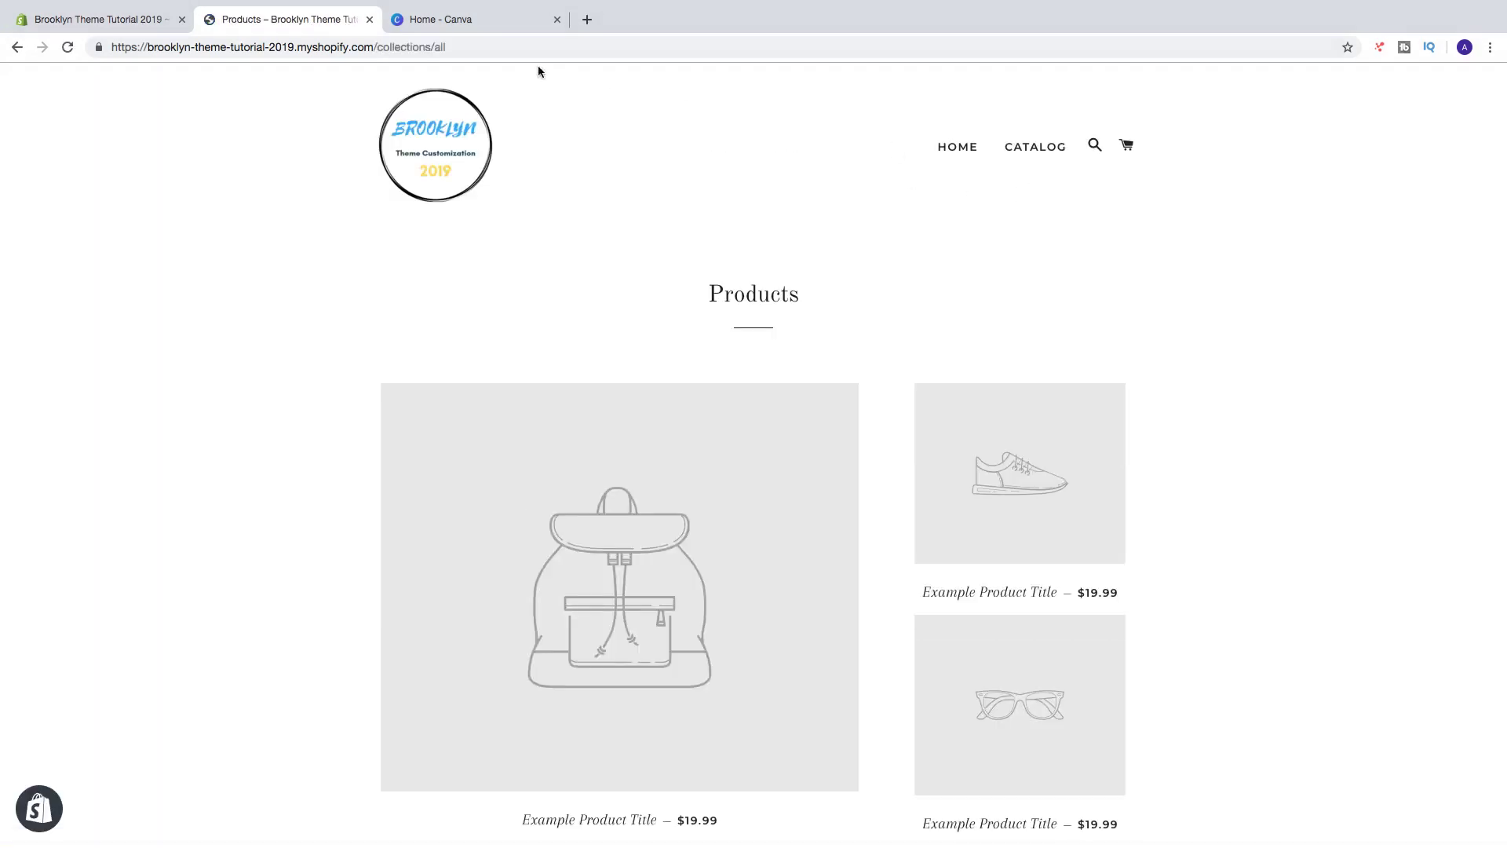